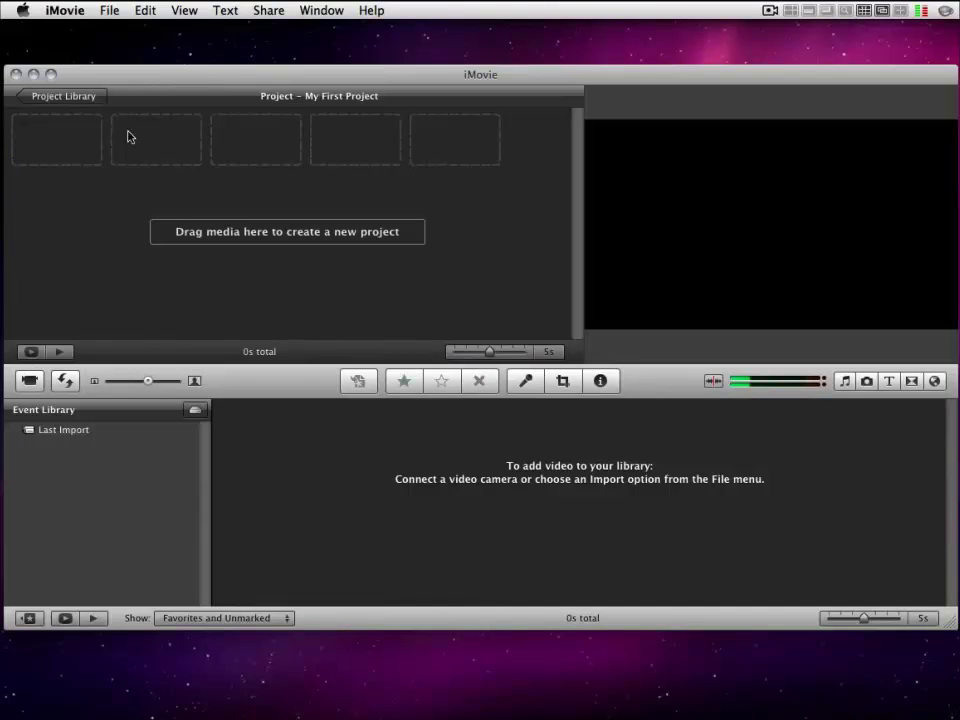
Import about one minute of footage manually from the DV camera into a new event named Prueba01.
{"action": "left_click", "coordinate": [31, 389]}
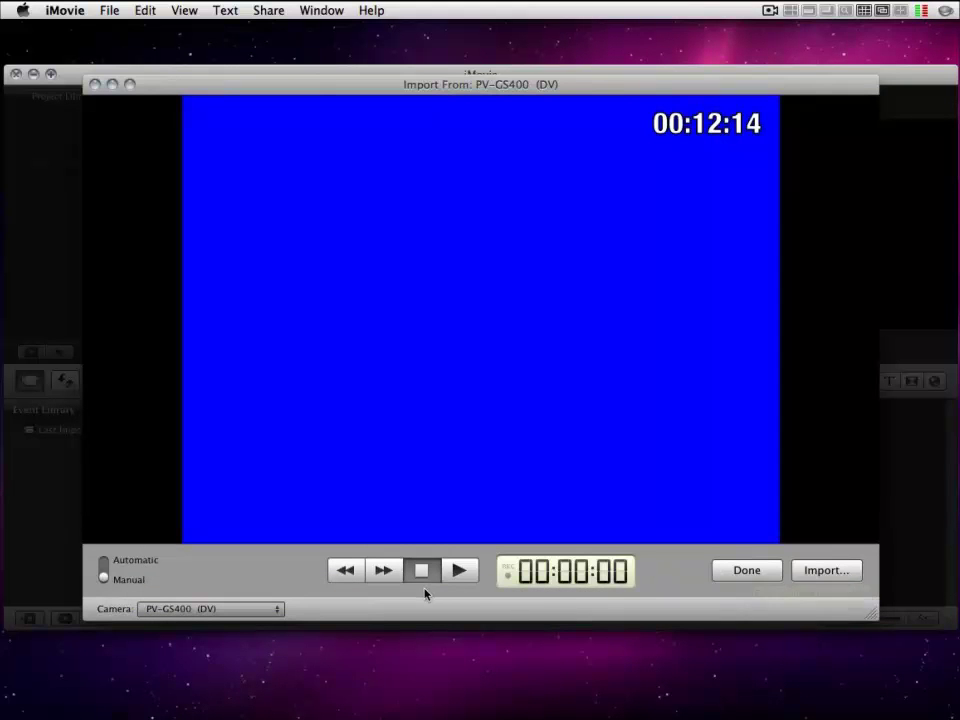
{"action": "left_click", "coordinate": [808, 572]}
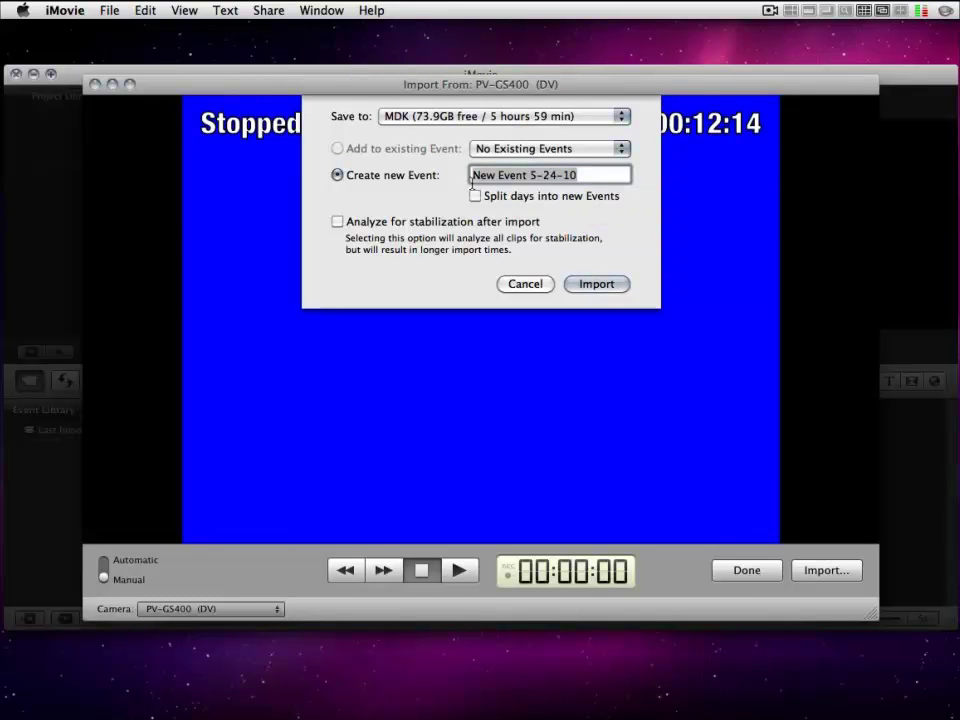
{"action": "type", "text": "Prueba01"}
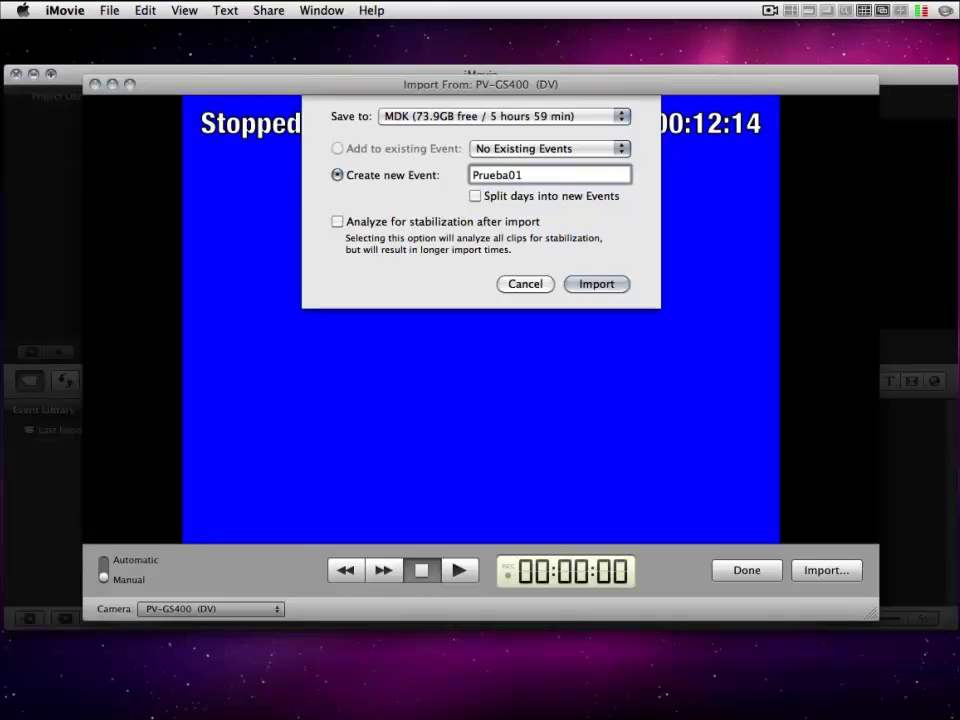
{"action": "left_click", "coordinate": [596, 284]}
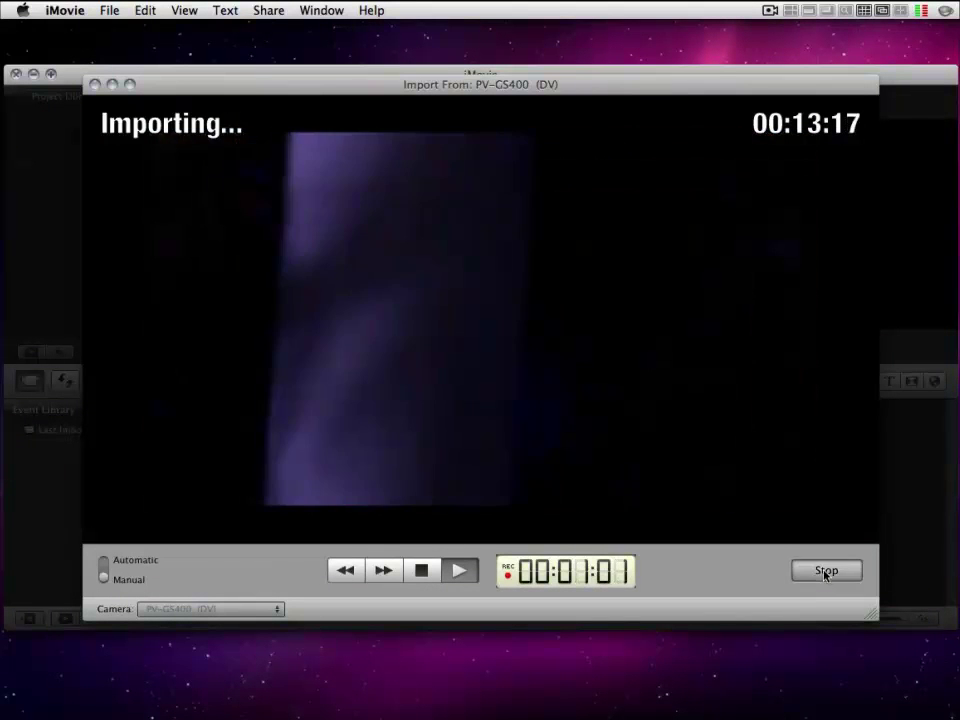
{"action": "left_click", "coordinate": [825, 571]}
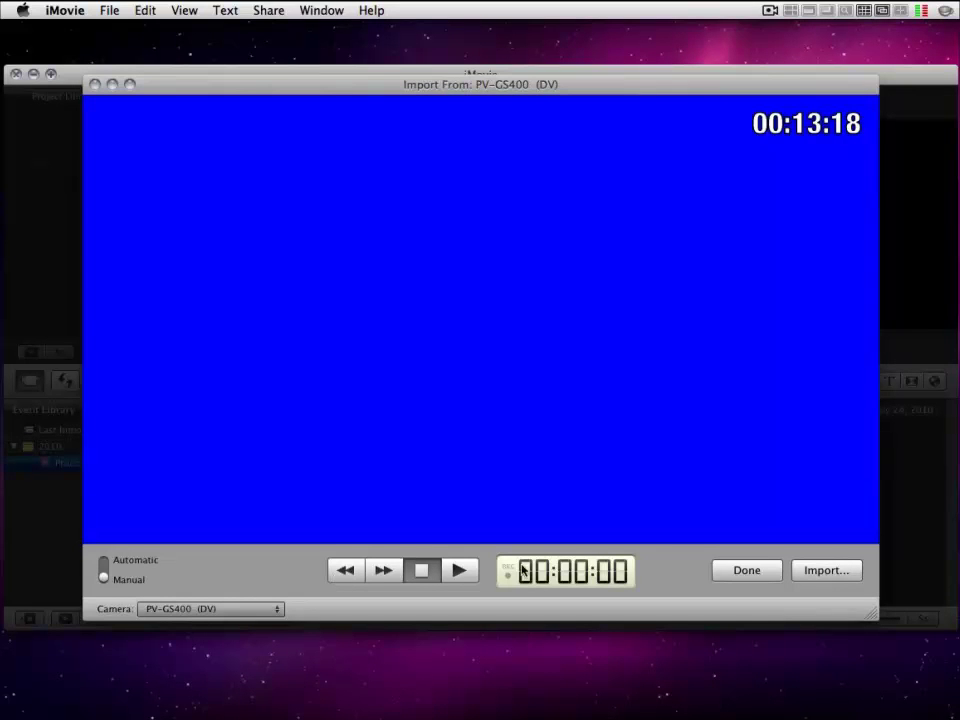
Import about one minute of footage from further along the tape into a new event named Prueba02 and finish the import session.
{"action": "left_click", "coordinate": [459, 570]}
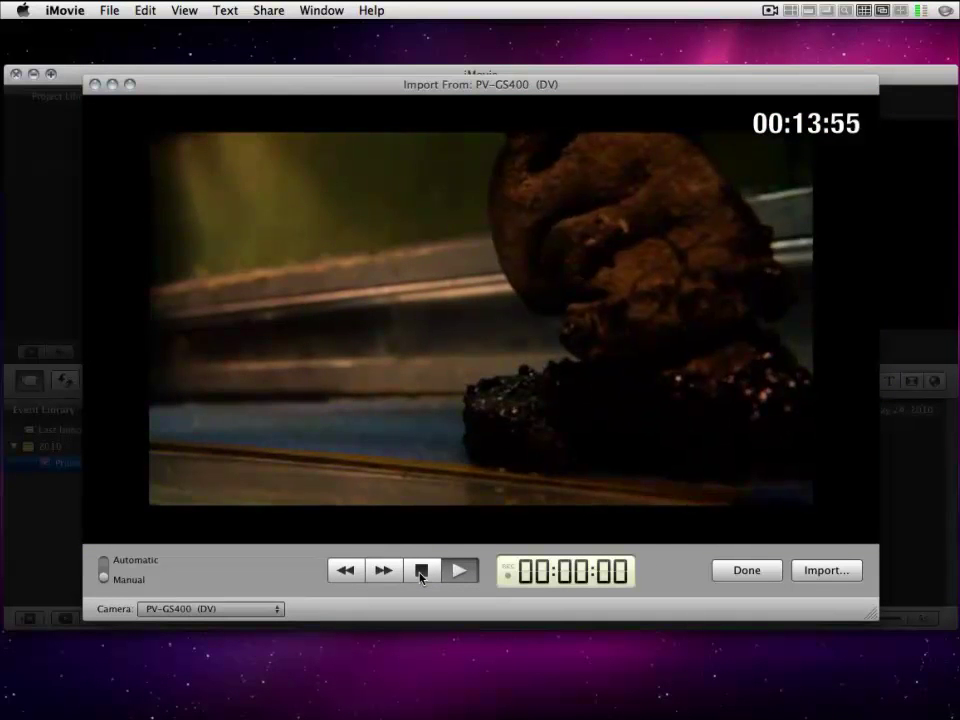
{"action": "left_click", "coordinate": [421, 572]}
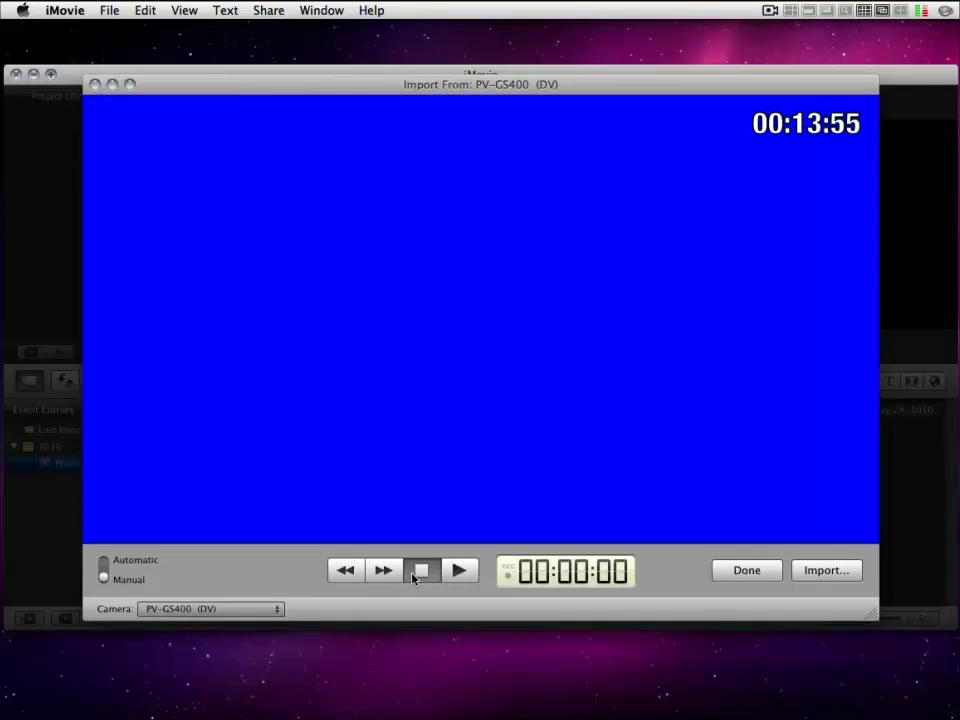
{"action": "left_click", "coordinate": [817, 574]}
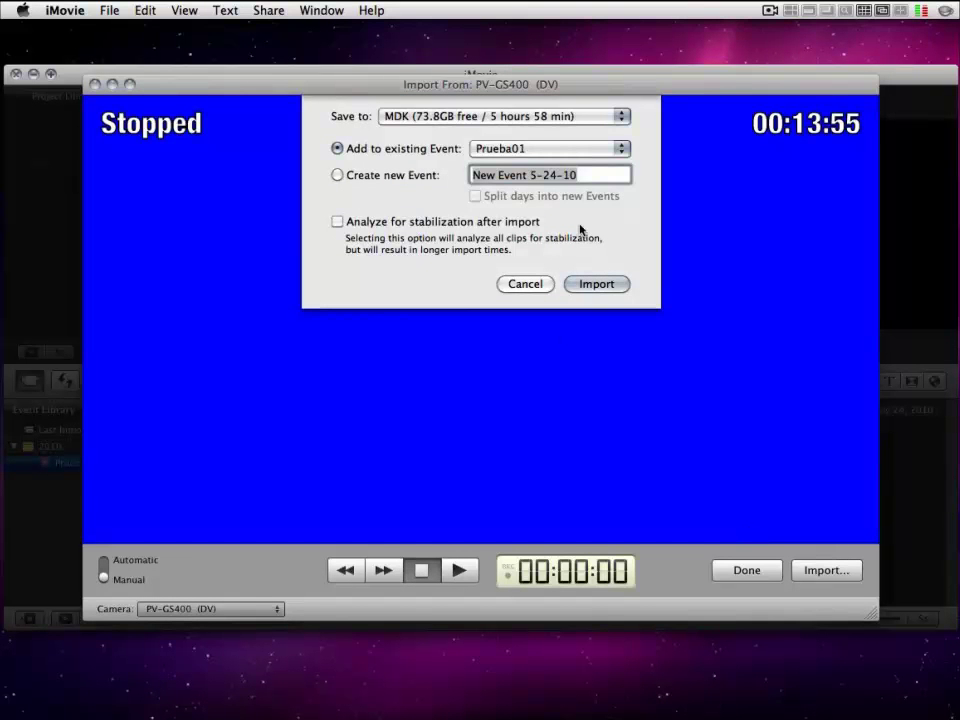
{"action": "left_click", "coordinate": [338, 176]}
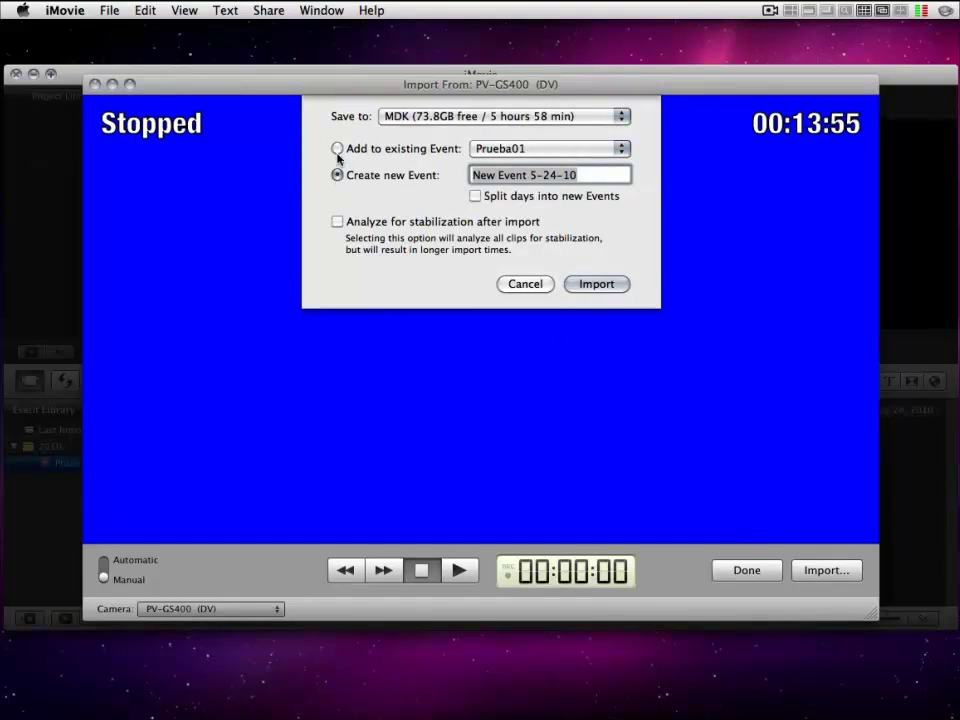
{"action": "type", "text": "prue"}
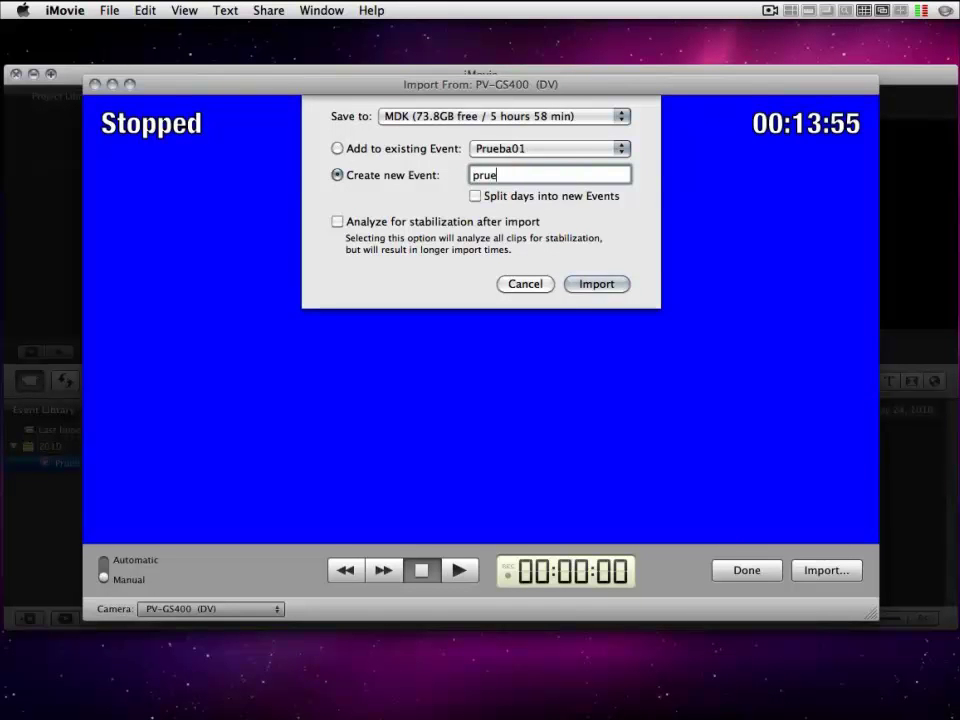
{"action": "type", "text": "ba02"}
{"action": "key", "text": "Home"}
{"action": "key", "text": "Delete"}
{"action": "type", "text": "P"}
{"action": "left_click", "coordinate": [599, 285]}
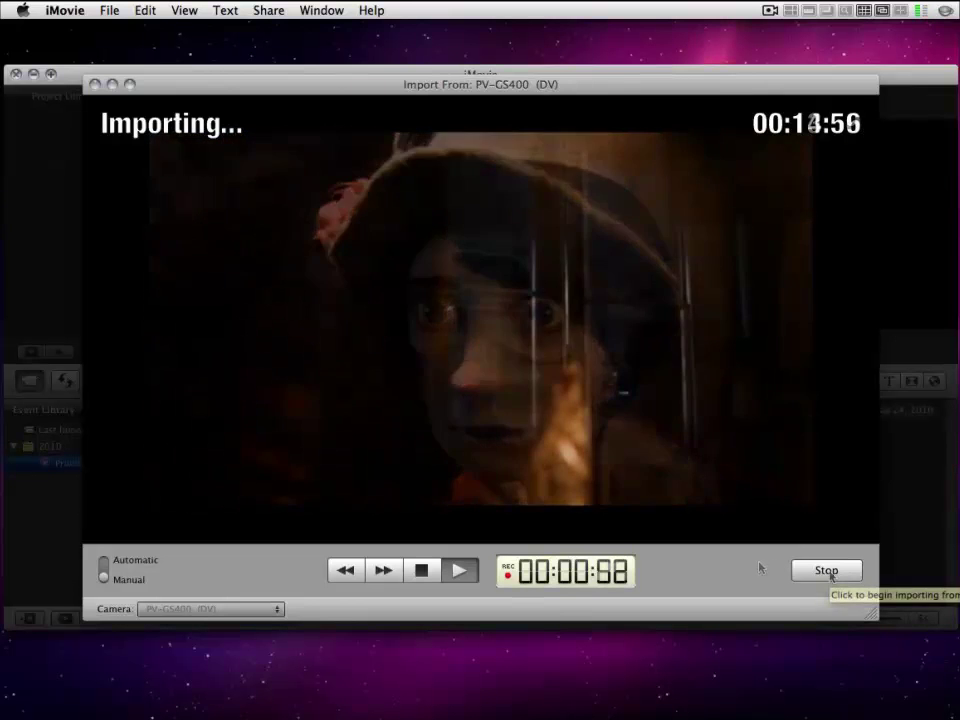
{"action": "left_click", "coordinate": [826, 571]}
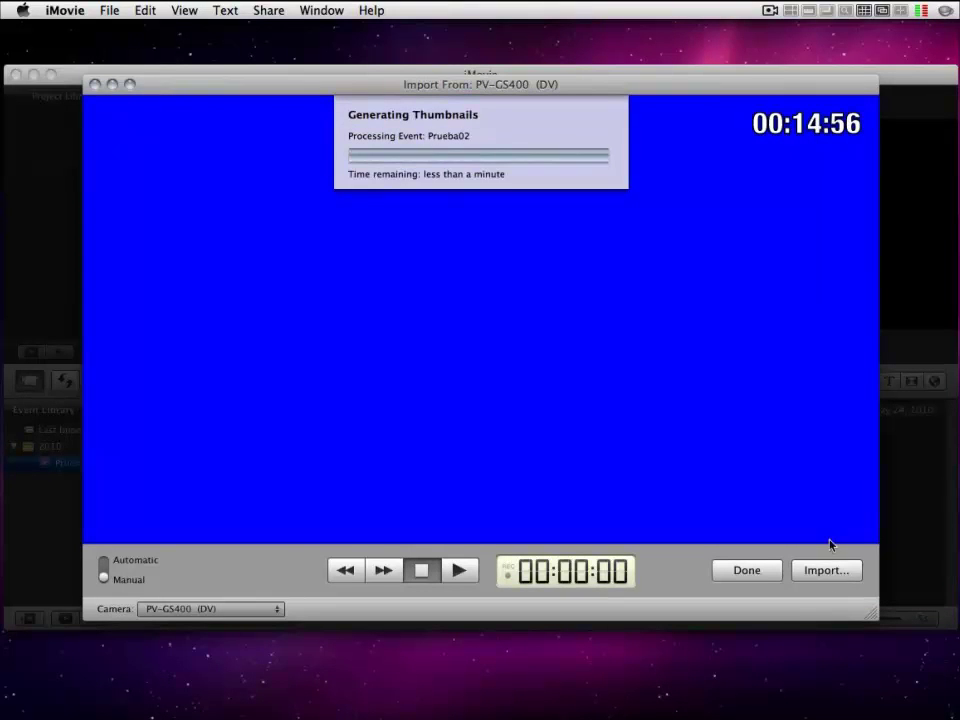
{"action": "left_click", "coordinate": [760, 578]}
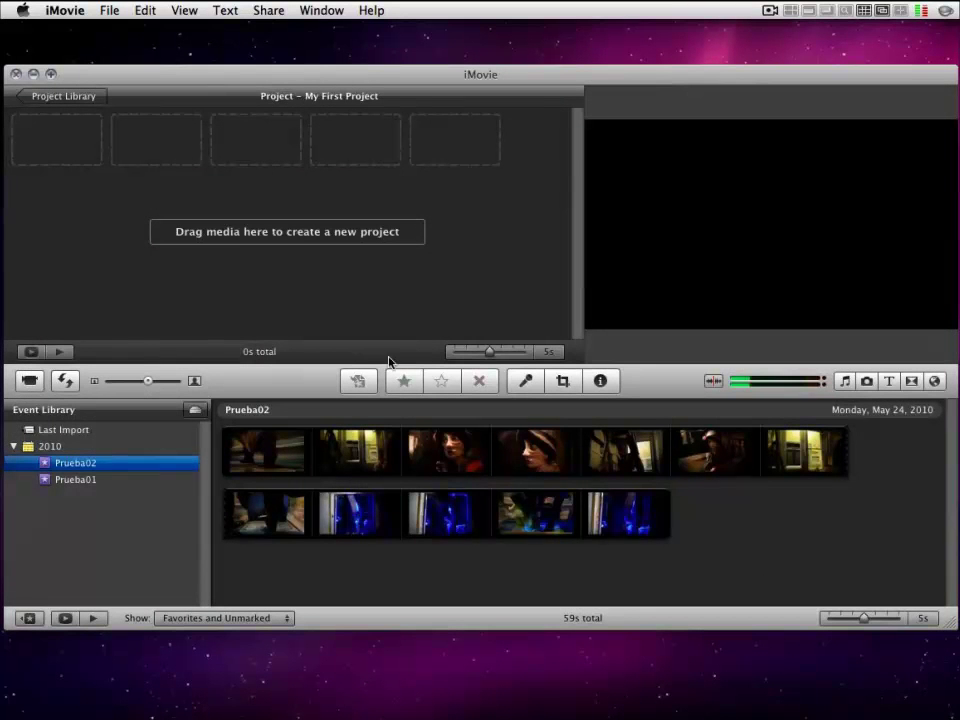
Add about the first 57.5 s of the Prueba01 footage to the empty project.
{"action": "left_click", "coordinate": [84, 481]}
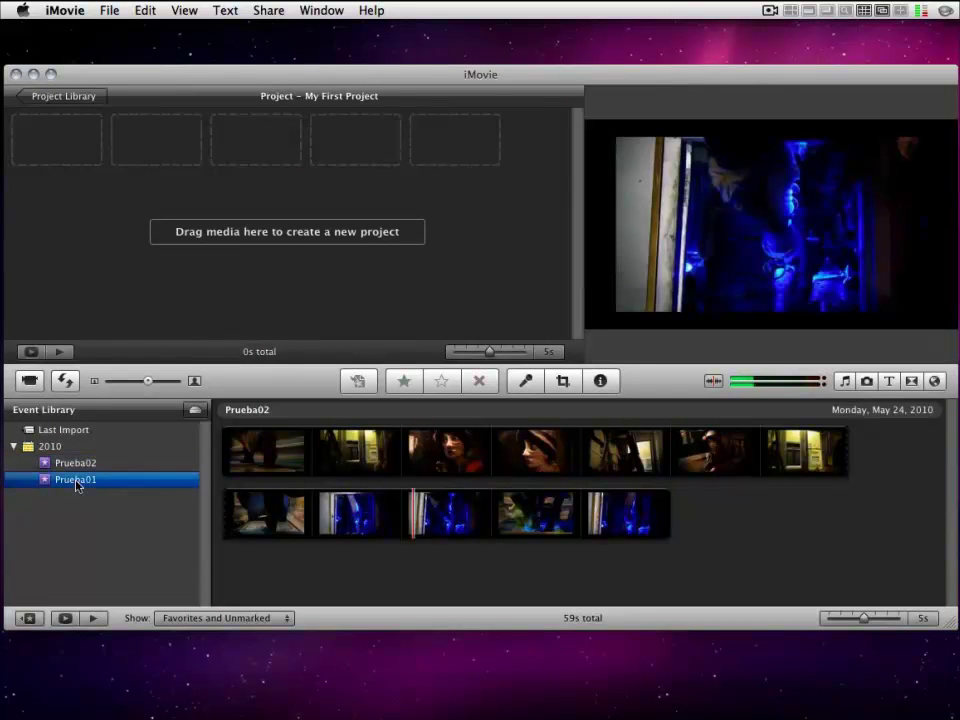
{"action": "left_click", "coordinate": [63, 464]}
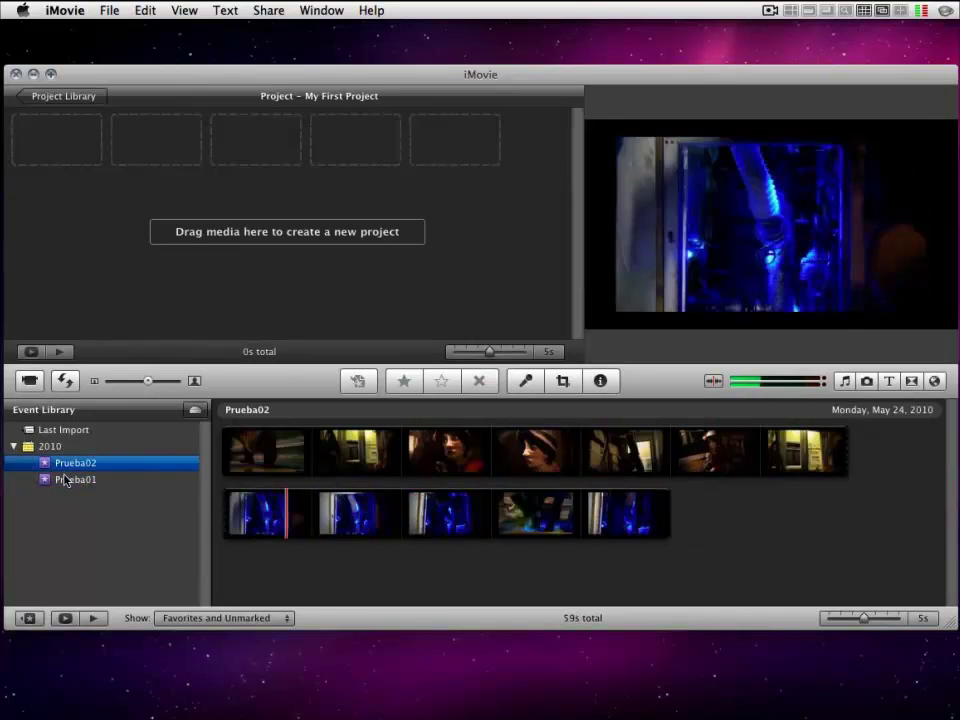
{"action": "left_click", "coordinate": [58, 481]}
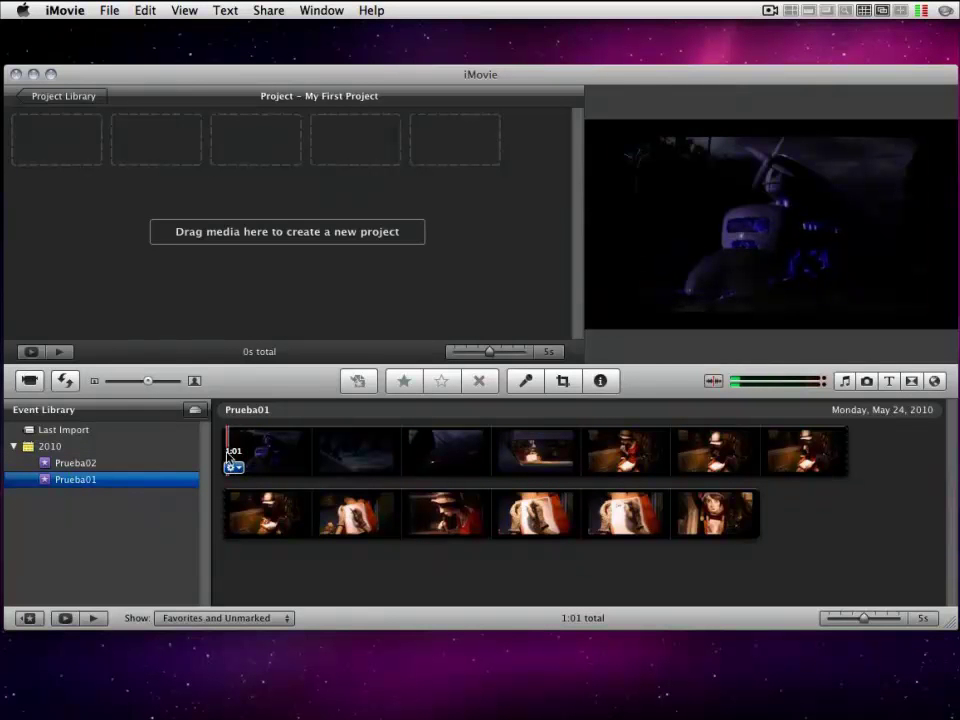
{"action": "left_click_drag", "start_coordinate": [229, 455], "coordinate": [696, 533]}
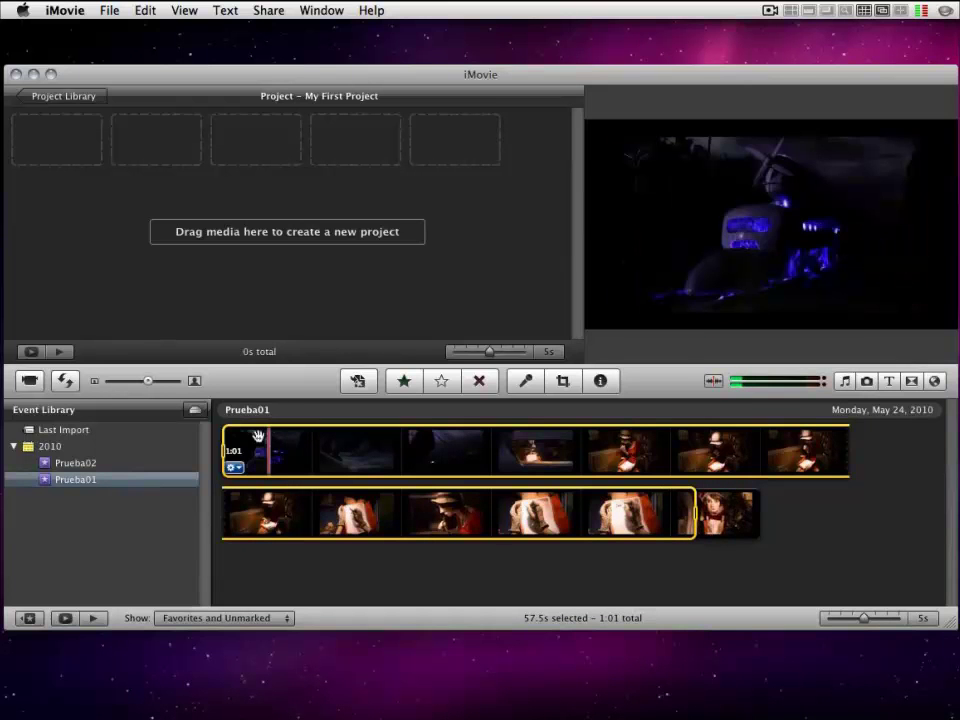
{"action": "left_click_drag", "start_coordinate": [263, 452], "coordinate": [65, 145]}
Add about the first 58.3 s of the Prueba02 footage to the project after the existing clip.
{"action": "left_click", "coordinate": [75, 463]}
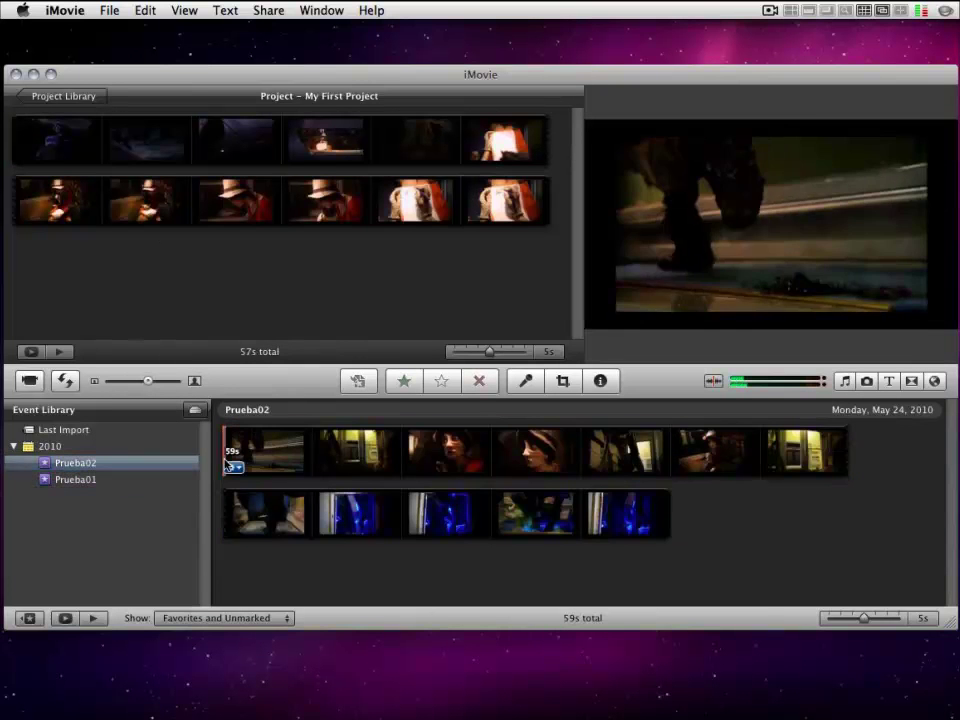
{"action": "left_click_drag", "start_coordinate": [228, 450], "coordinate": [658, 514]}
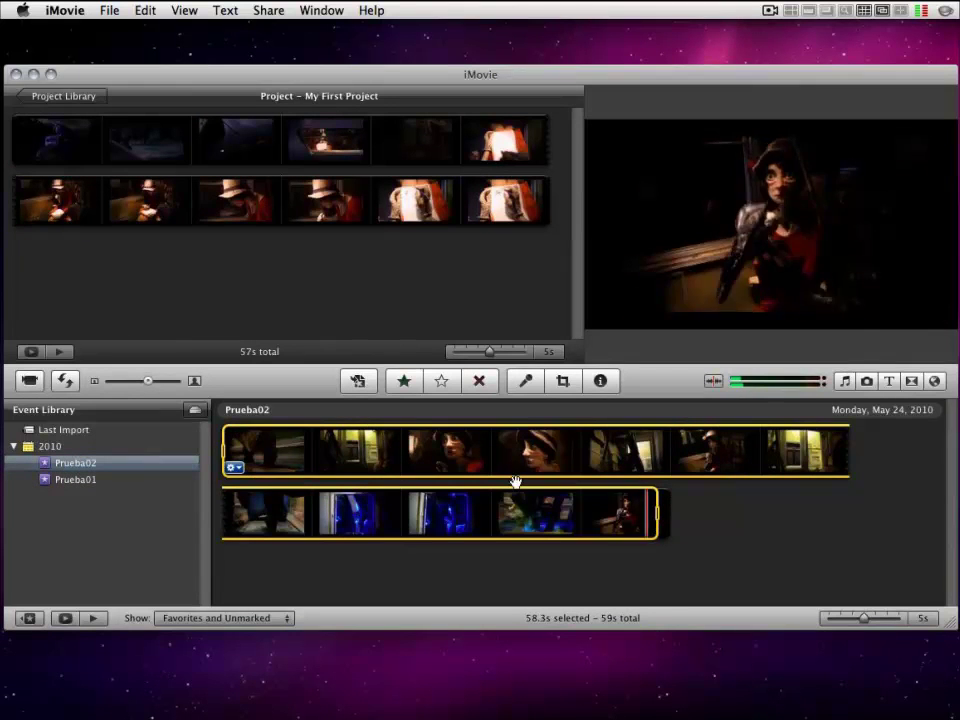
{"action": "left_click_drag", "start_coordinate": [276, 453], "coordinate": [336, 272]}
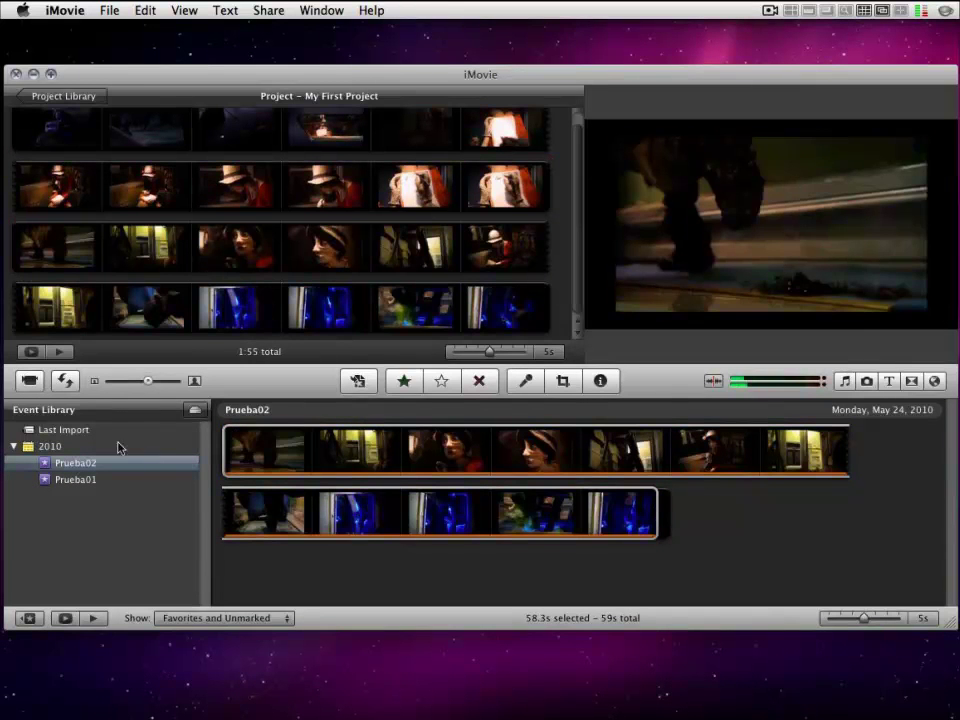
Insert a Centered title with the Curtain background before the first clip of the project.
{"action": "left_click", "coordinate": [889, 381]}
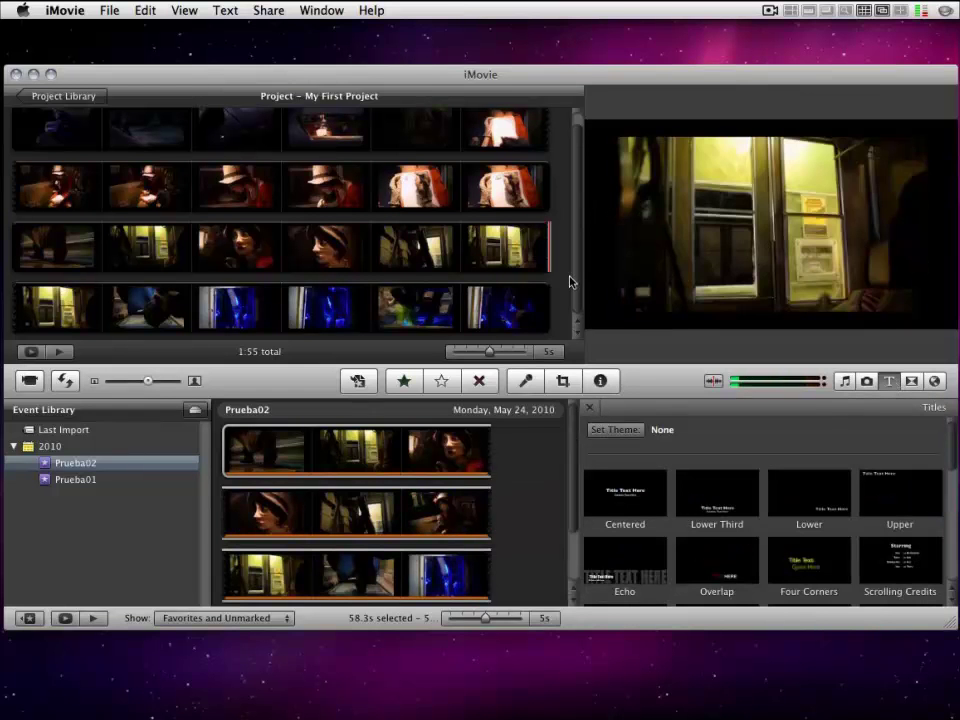
{"action": "scroll", "coordinate": [577, 283], "scroll_direction": "up", "scroll_amount": 1}
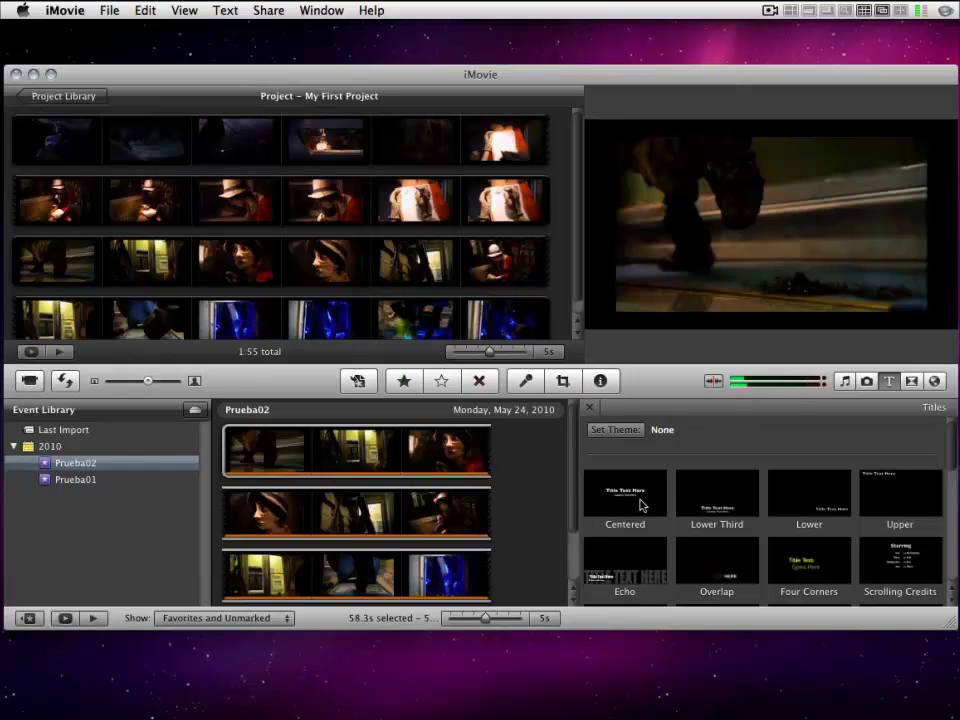
{"action": "mouse_move", "coordinate": [640, 505]}
{"action": "left_mouse_down"}
{"action": "mouse_move", "coordinate": [385, 376]}
{"action": "mouse_move", "coordinate": [71, 154]}
{"action": "mouse_move", "coordinate": [8, 138]}
{"action": "left_mouse_up"}
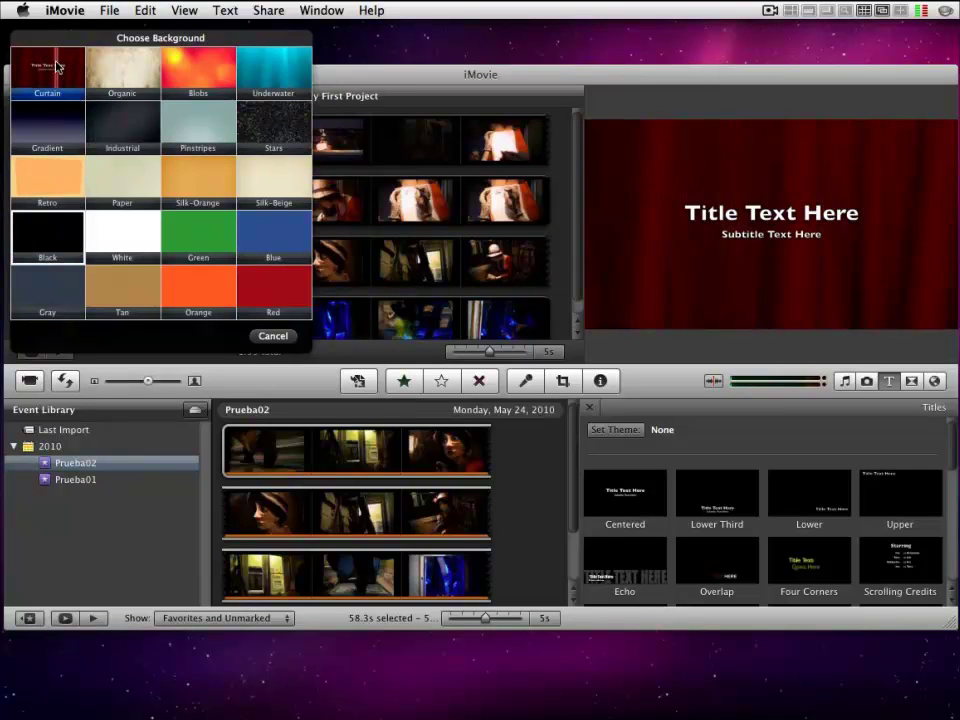
{"action": "left_click", "coordinate": [57, 67]}
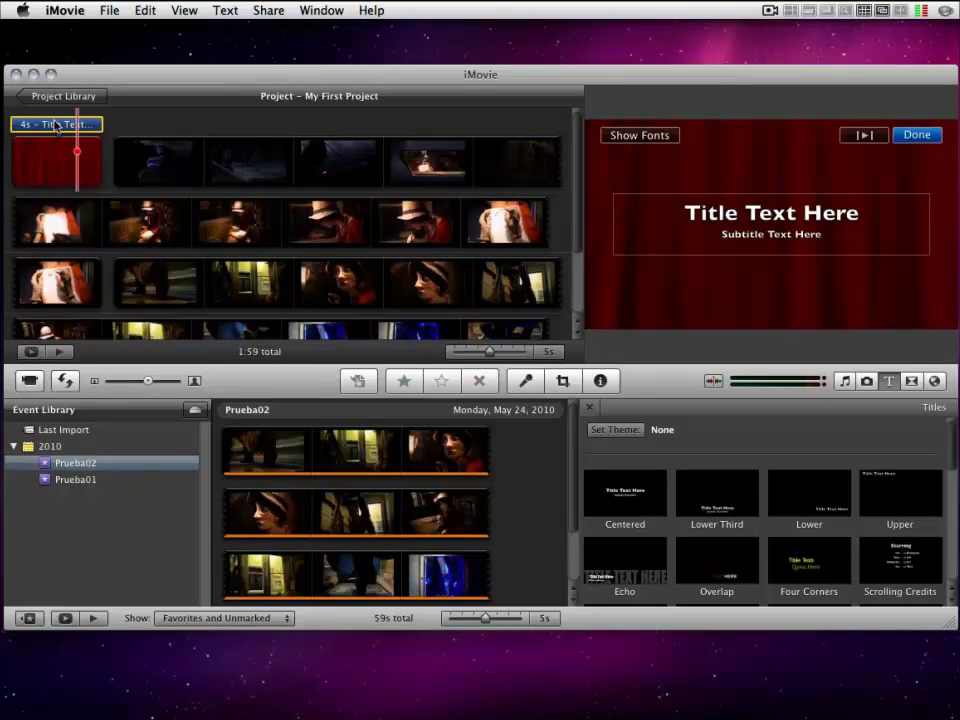
Set the opening title text to "Madame Tuttli Putlli" and its subtitle to "Animación StopMotion".
{"action": "triple_click", "coordinate": [752, 212]}
{"action": "type", "text": "Madame Tuttli Putlli"}
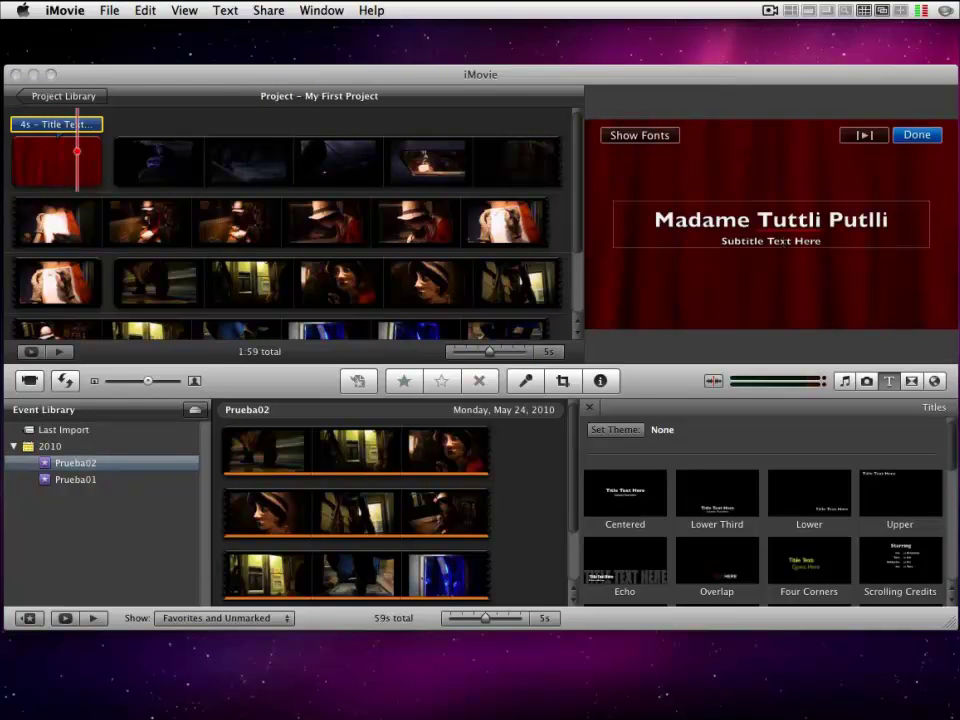
{"action": "triple_click", "coordinate": [777, 241]}
{"action": "type", "text": "Animación StopMotion"}
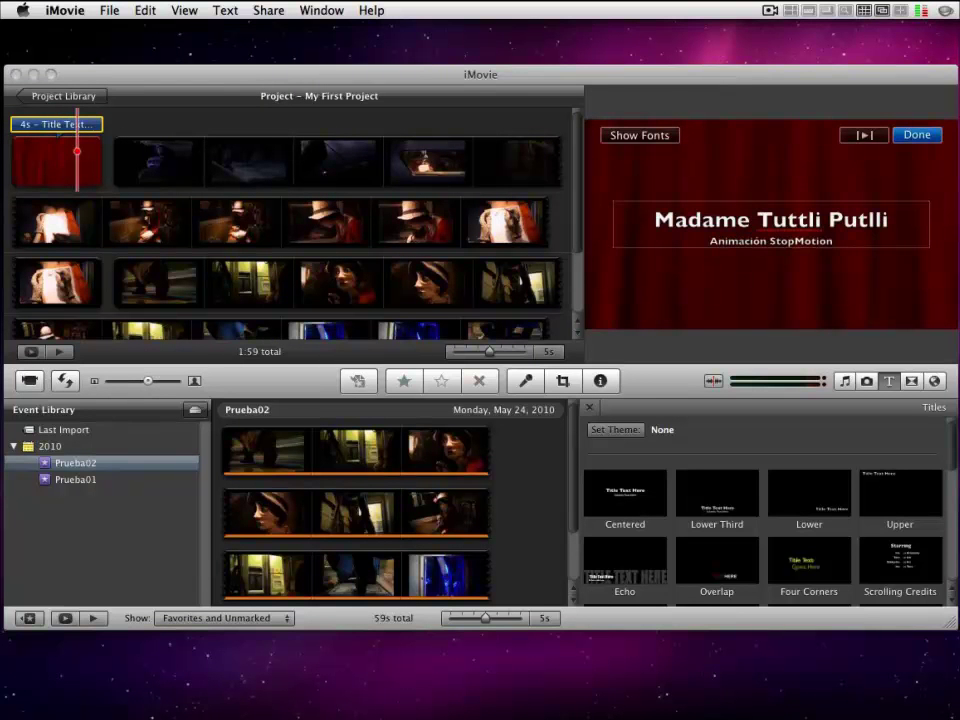
{"action": "left_click", "coordinate": [100, 124]}
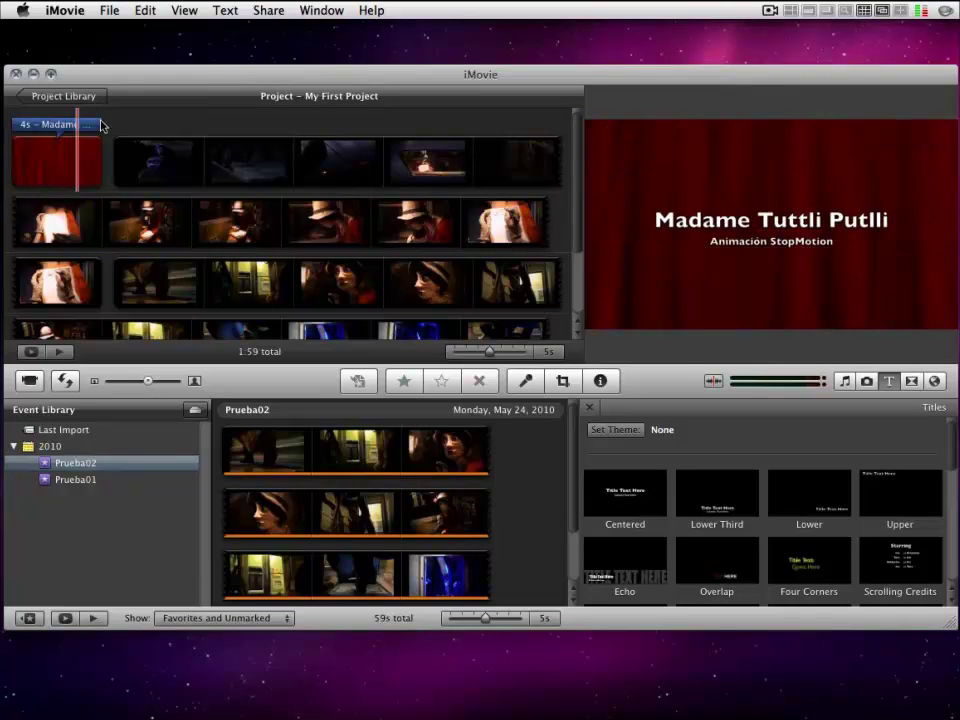
Place a Cross Dissolve transition between the curtain title and the first video clip.
{"action": "left_click", "coordinate": [913, 381]}
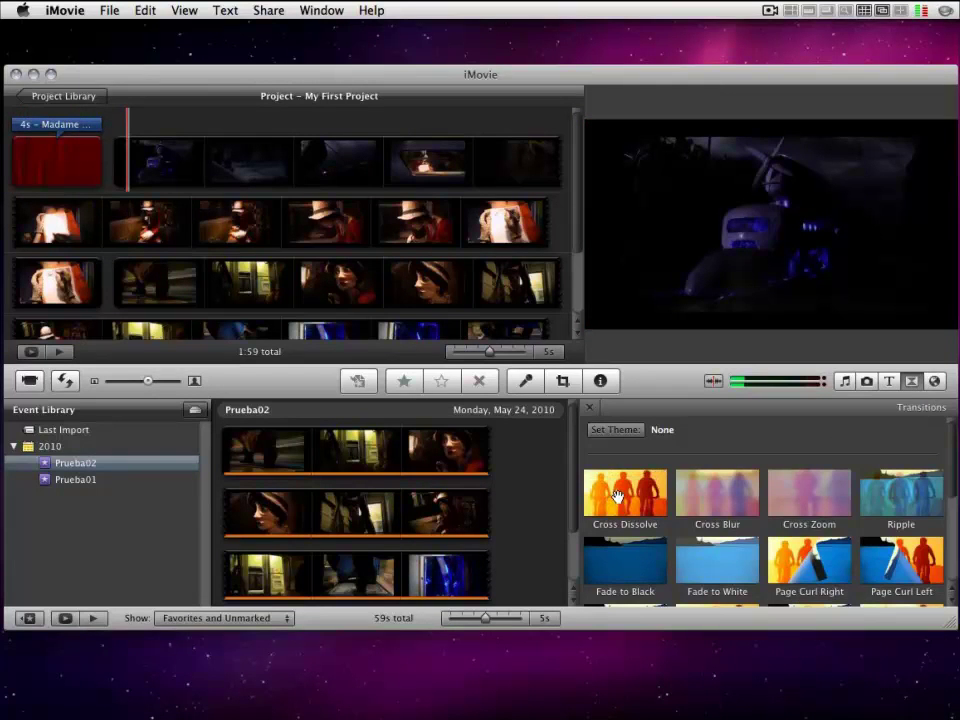
{"action": "left_click_drag", "start_coordinate": [617, 497], "coordinate": [104, 158]}
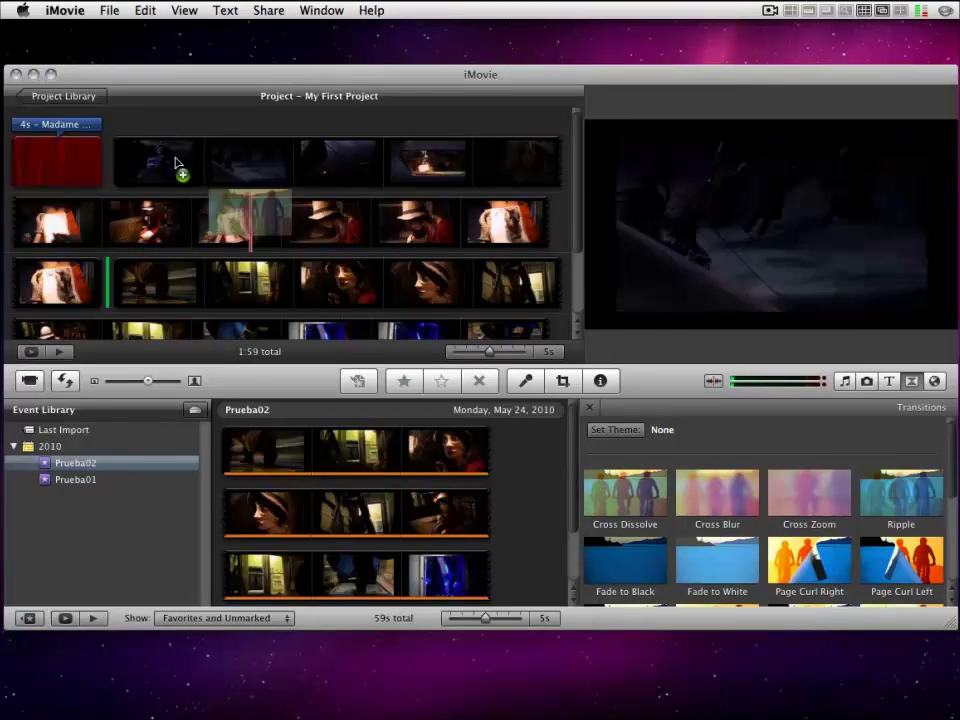
{"action": "left_click", "coordinate": [97, 170]}
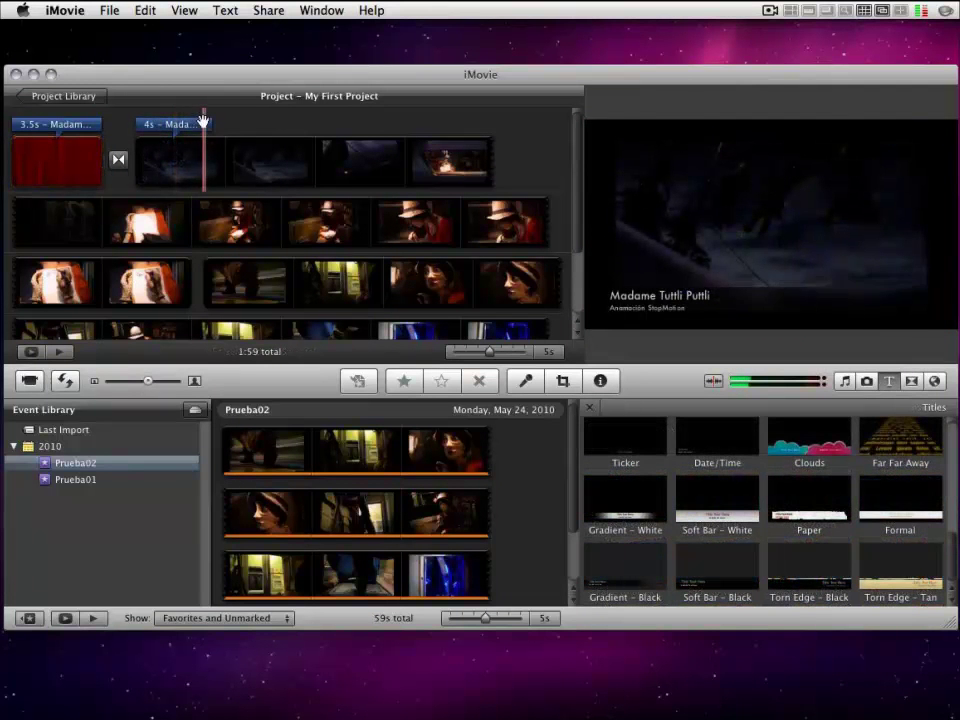
Lengthen the title over the first video clip to roughly twice its duration by extending its end.
{"action": "left_click", "coordinate": [209, 126]}
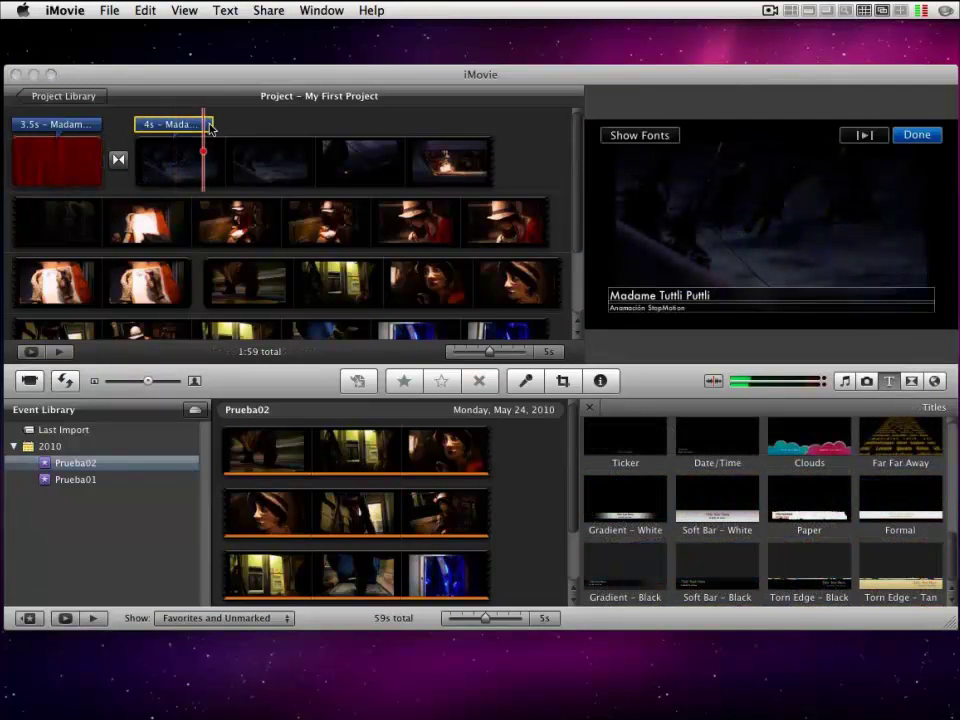
{"action": "left_click_drag", "start_coordinate": [213, 127], "coordinate": [288, 133]}
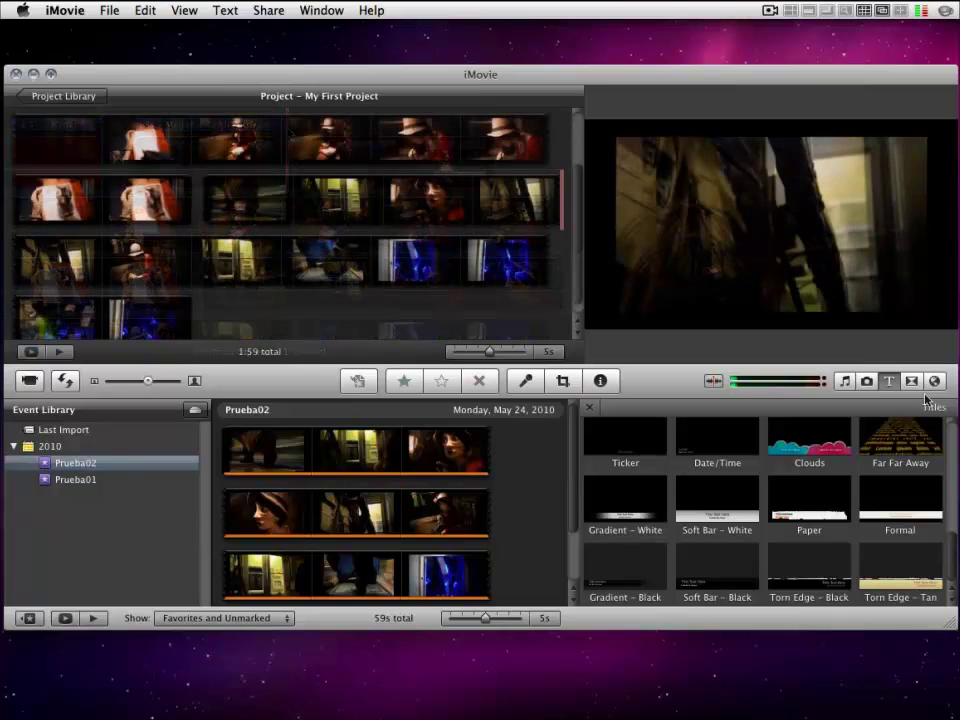
Place a Cross Dissolve transition between the first and second video clips of the project.
{"action": "left_click", "coordinate": [911, 381]}
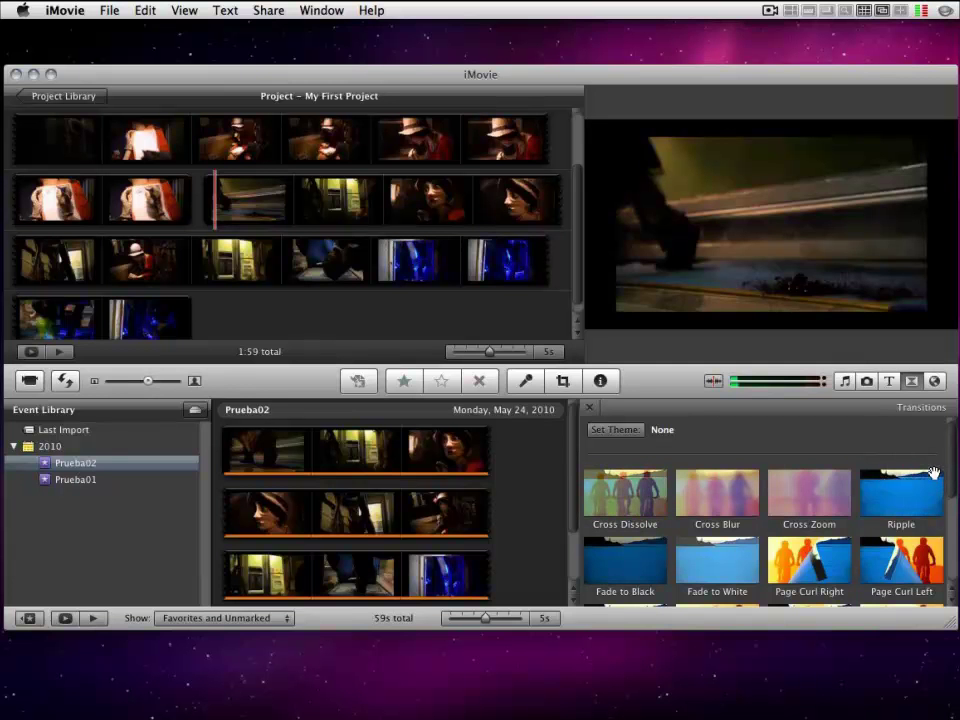
{"action": "scroll", "coordinate": [949, 484], "scroll_direction": "down", "scroll_amount": 5}
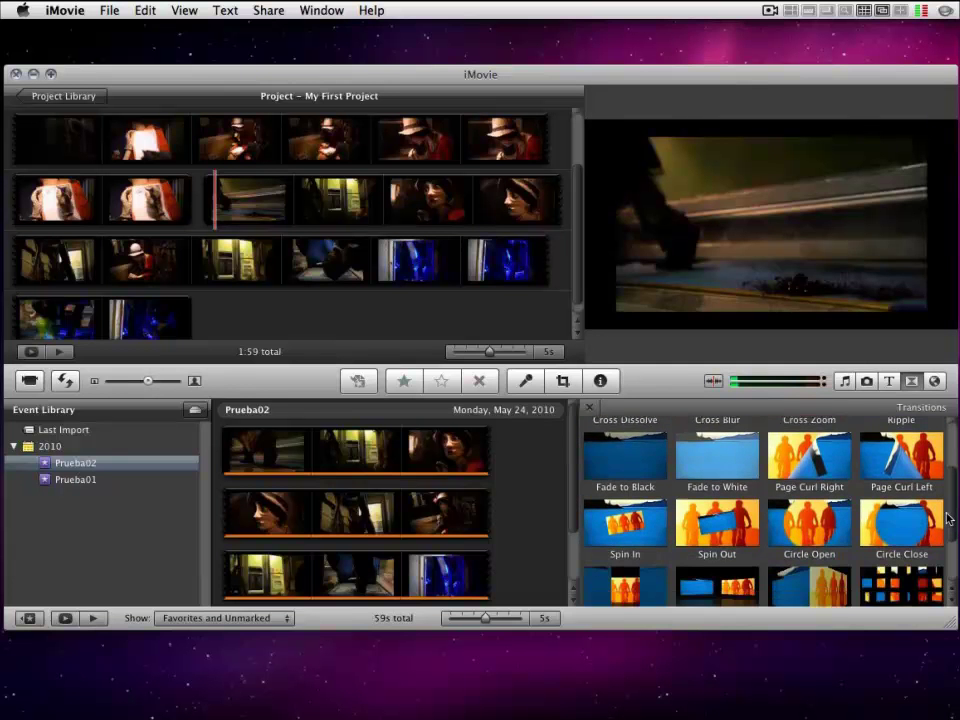
{"action": "scroll", "coordinate": [947, 551], "scroll_direction": "down", "scroll_amount": 1}
{"action": "left_click_drag", "start_coordinate": [949, 577], "coordinate": [949, 456]}
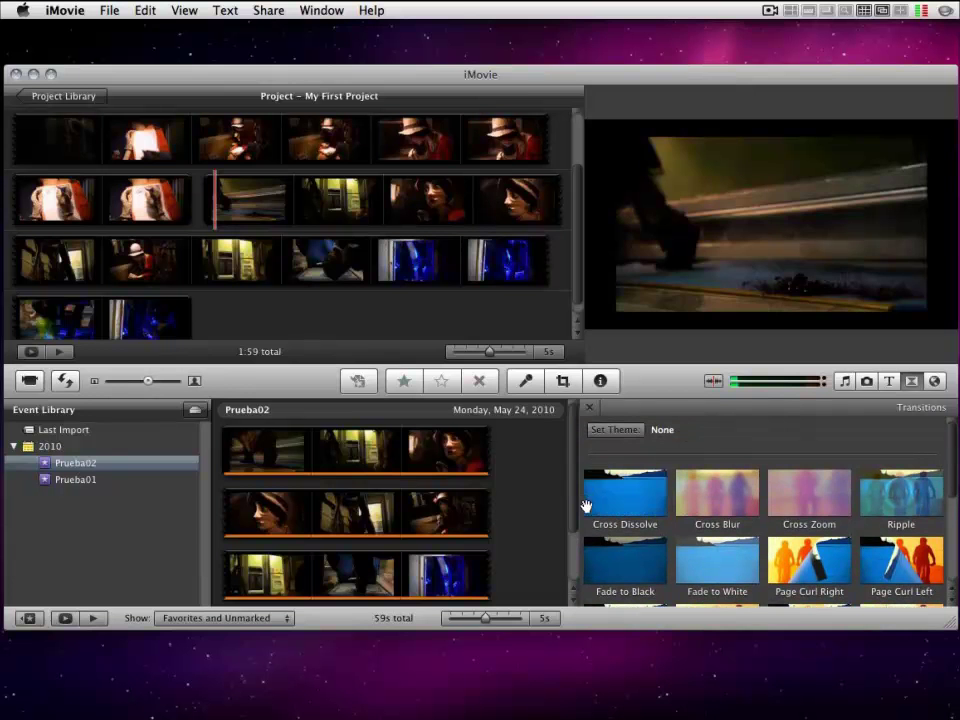
{"action": "left_click_drag", "start_coordinate": [586, 507], "coordinate": [200, 208]}
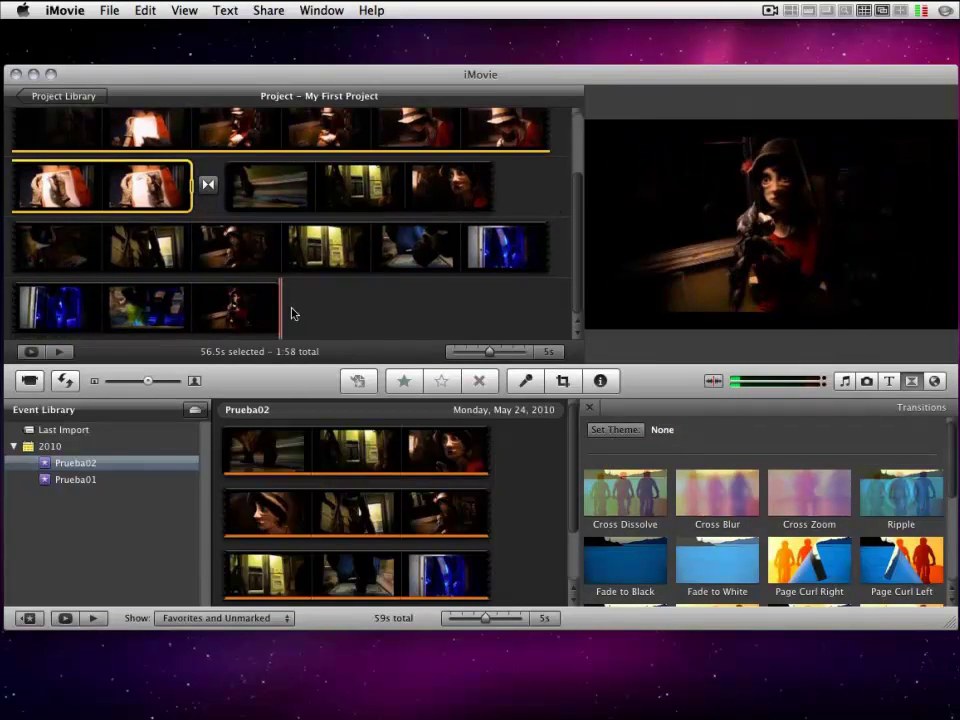
Add a Horizontal Blur title on a Black background after the last clip, reading "e-uaem" with the subtitle "Diseño Gráfico".
{"action": "left_click", "coordinate": [889, 382]}
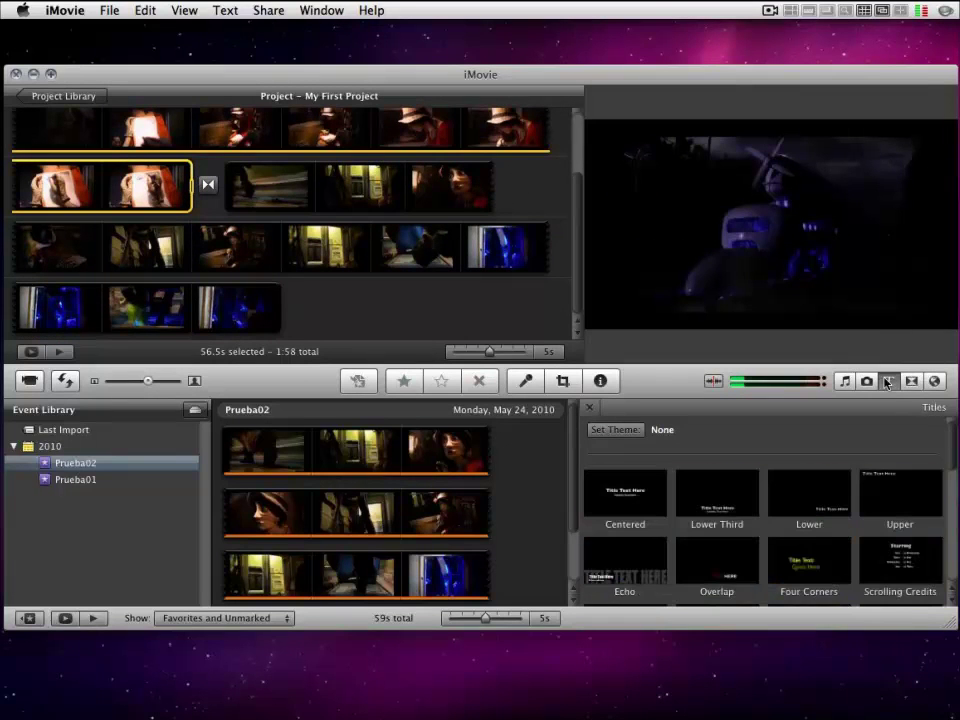
{"action": "scroll", "coordinate": [954, 459], "scroll_direction": "down", "scroll_amount": 5}
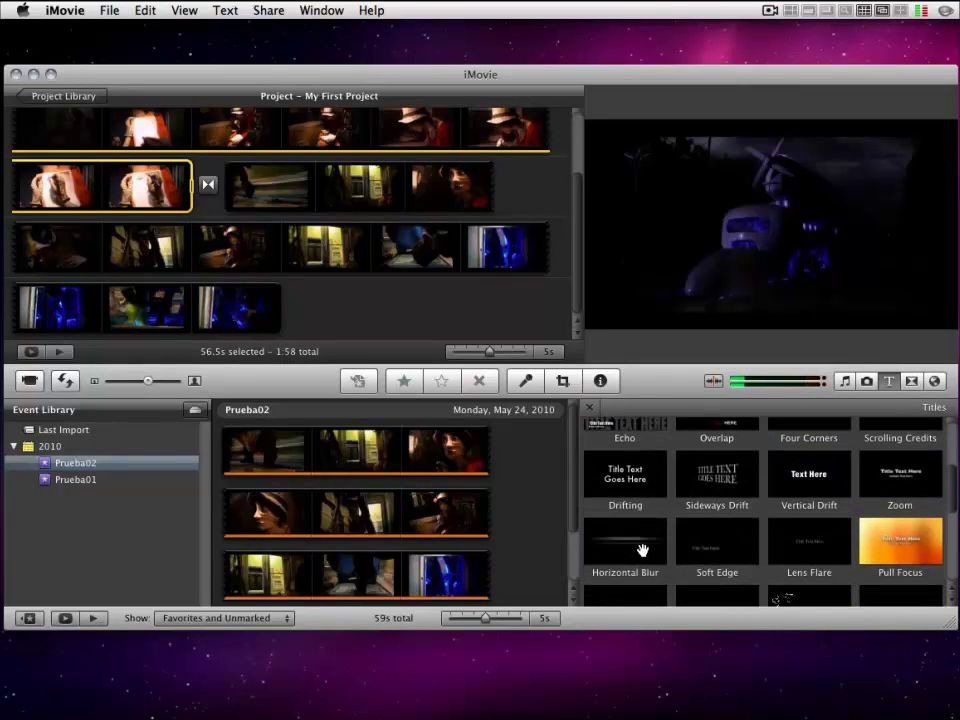
{"action": "left_click_drag", "start_coordinate": [642, 550], "coordinate": [324, 288]}
{"action": "left_click_drag", "start_coordinate": [325, 292], "coordinate": [325, 295]}
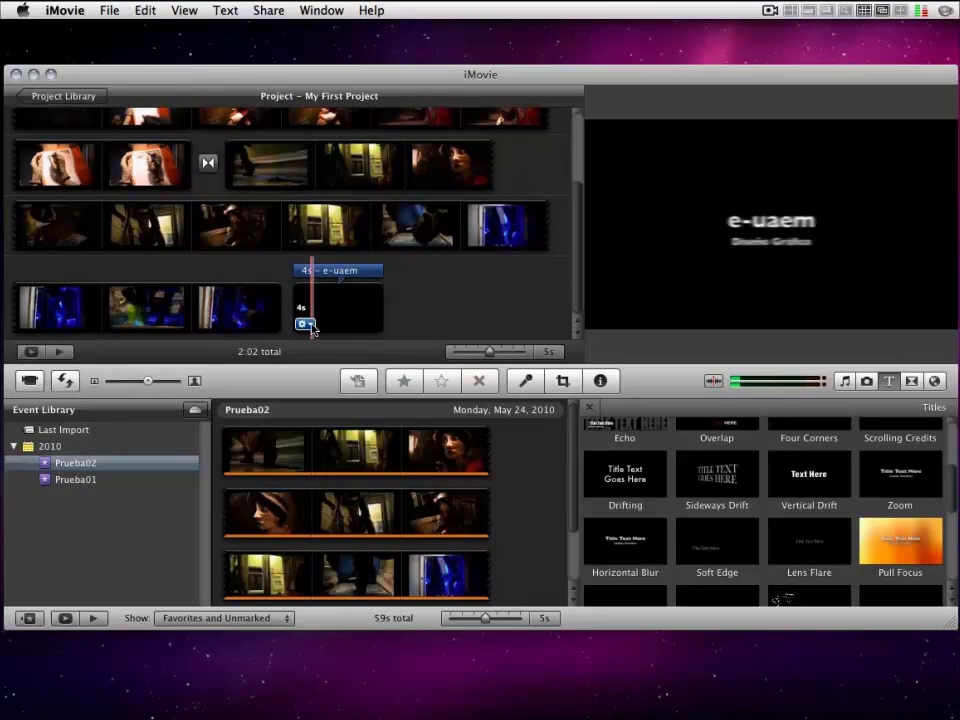
Set the duration of the closing title's black background clip to 10 seconds in its clip adjustments.
{"action": "left_click", "coordinate": [305, 324]}
{"action": "left_click", "coordinate": [304, 324]}
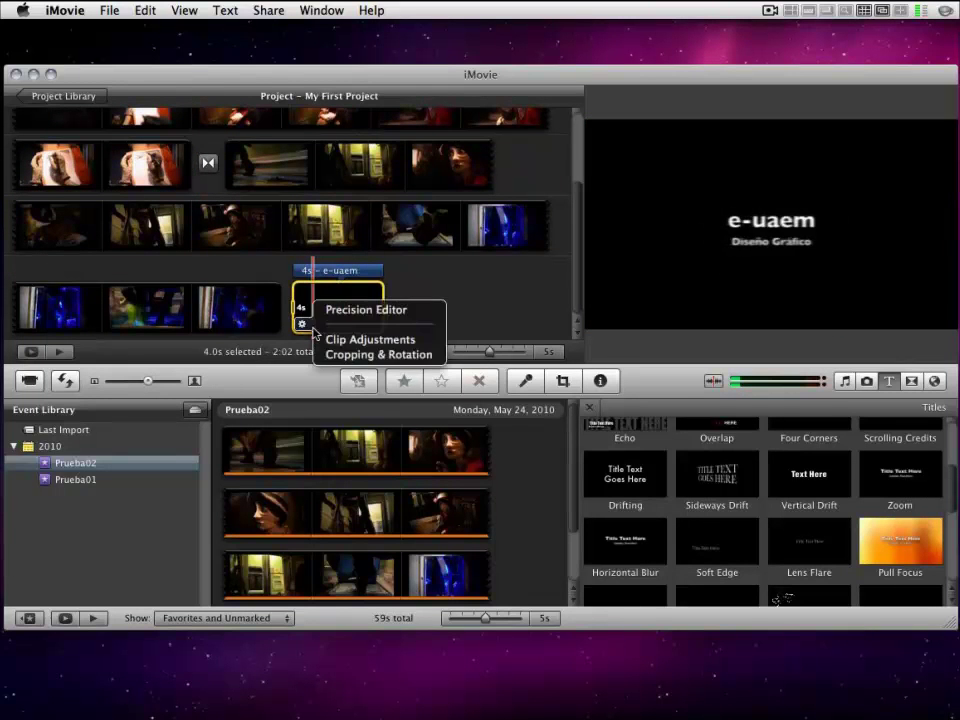
{"action": "left_click", "coordinate": [340, 340]}
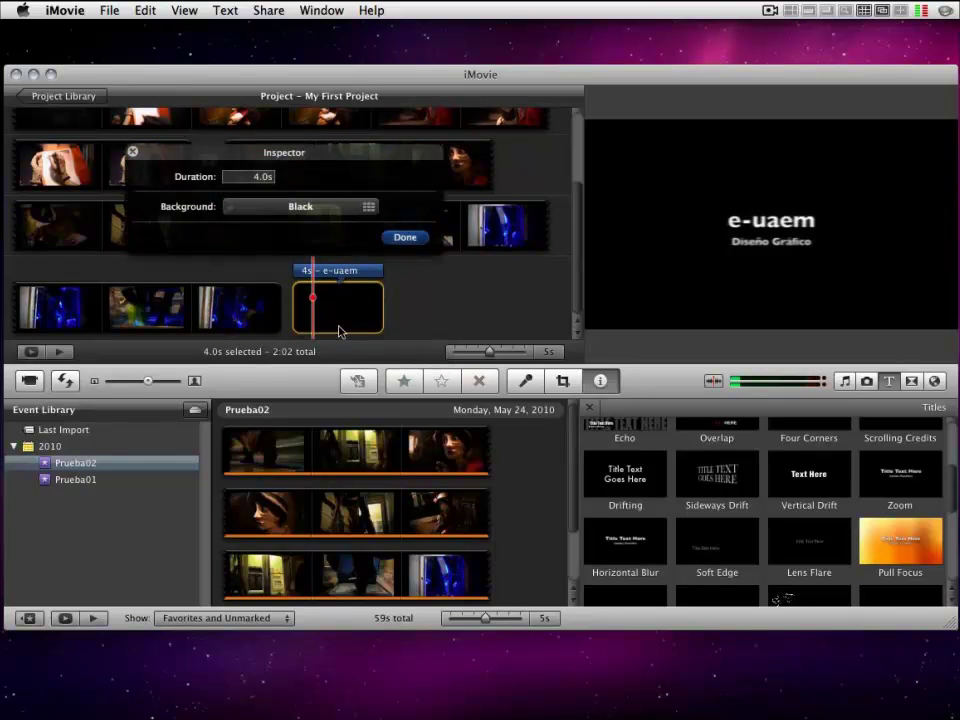
{"action": "left_click", "coordinate": [266, 177]}
{"action": "type", "text": "10"}
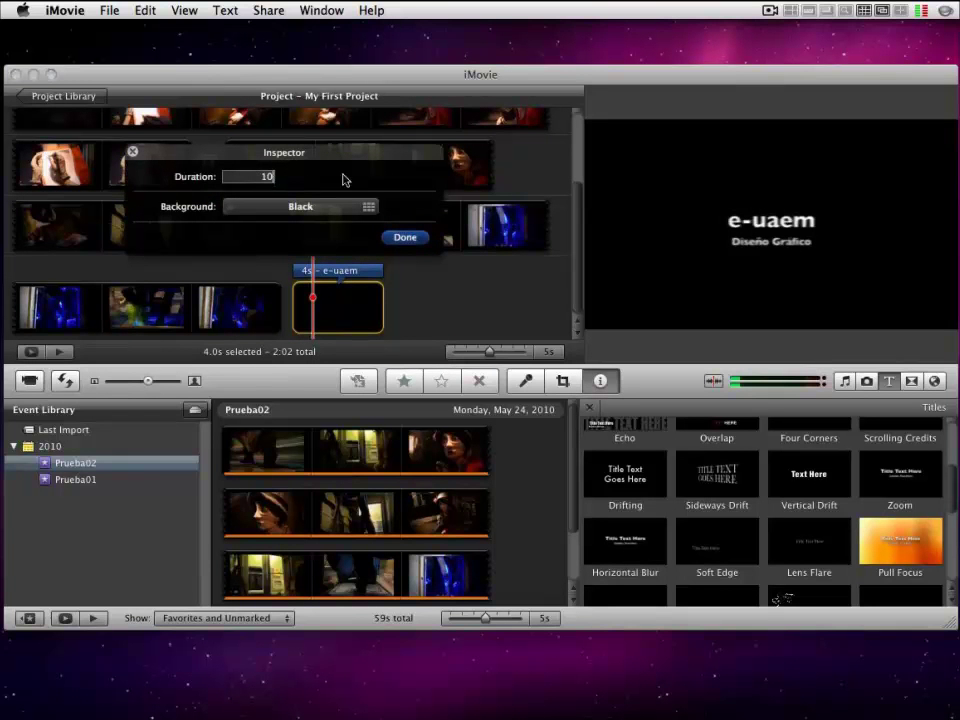
{"action": "left_click", "coordinate": [404, 238]}
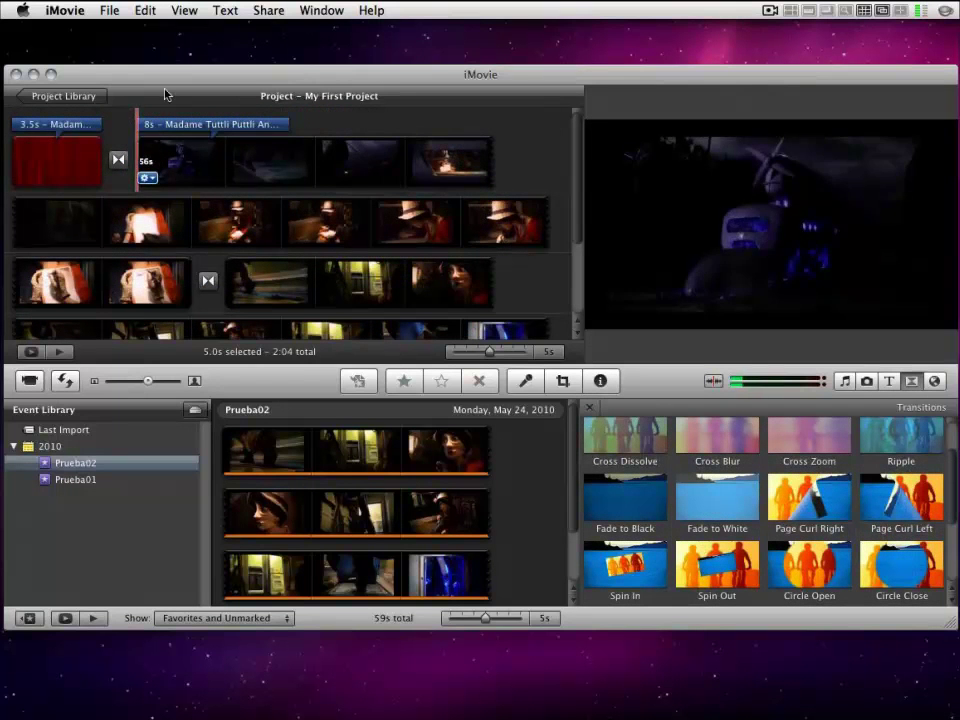
Export the movie to the Desktop as "Clase Animacion" in the Large size, 960x540.
{"action": "left_click", "coordinate": [268, 11]}
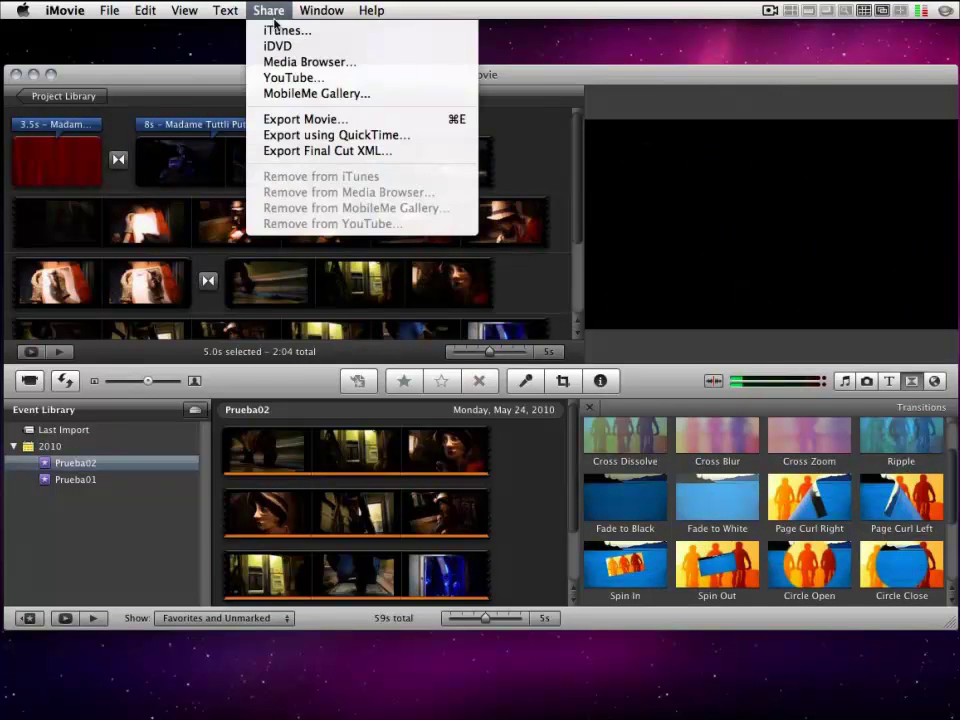
{"action": "left_click", "coordinate": [305, 119]}
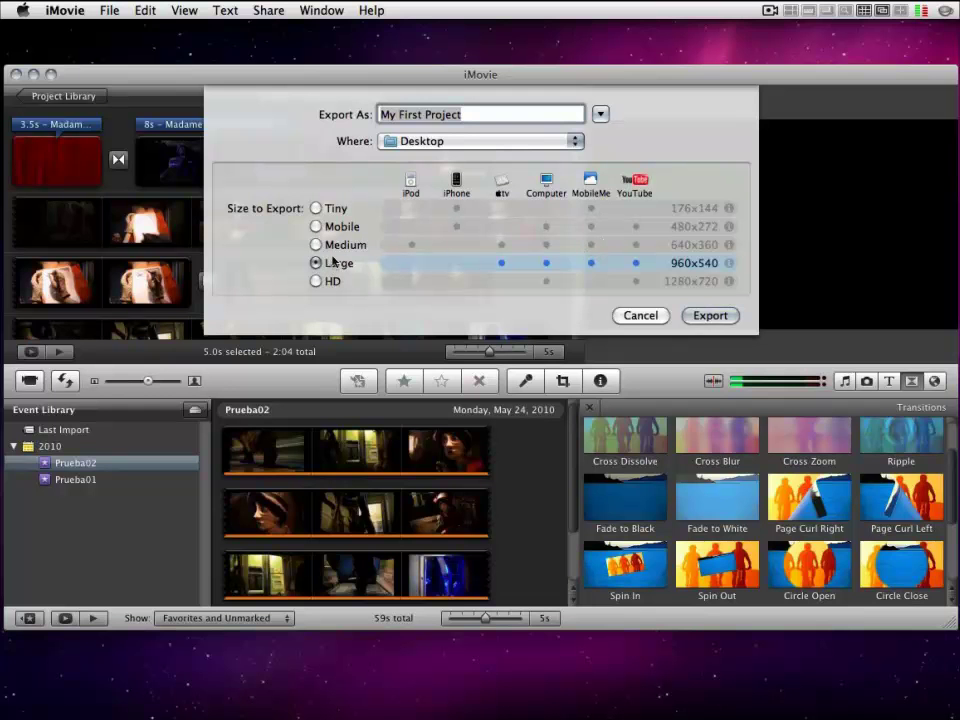
{"action": "type", "text": "Clase Animacion"}
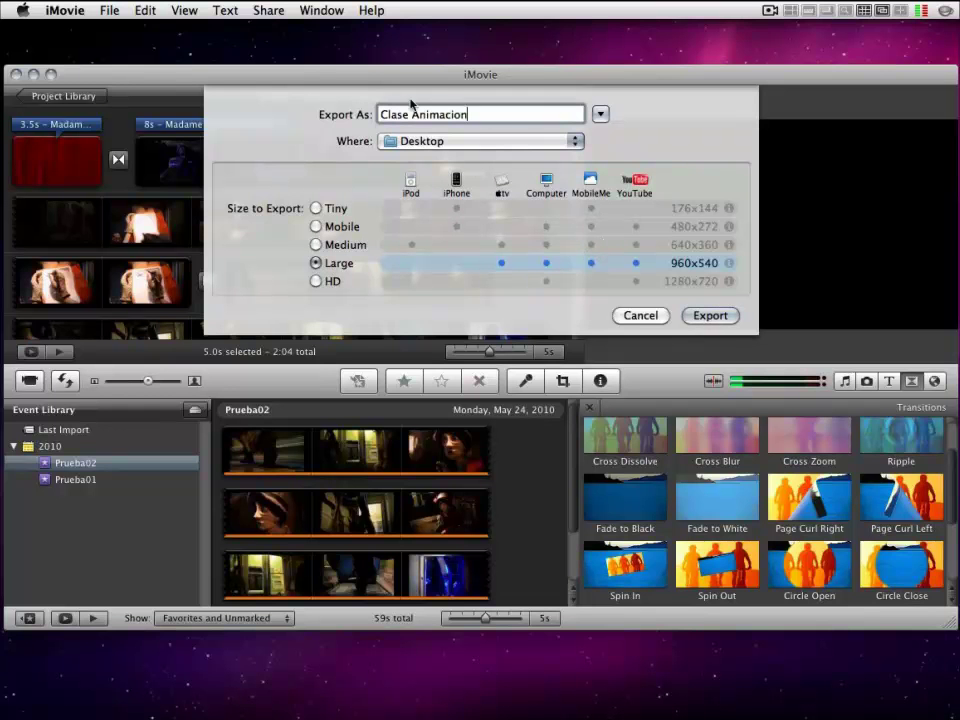
{"action": "left_click", "coordinate": [722, 316]}
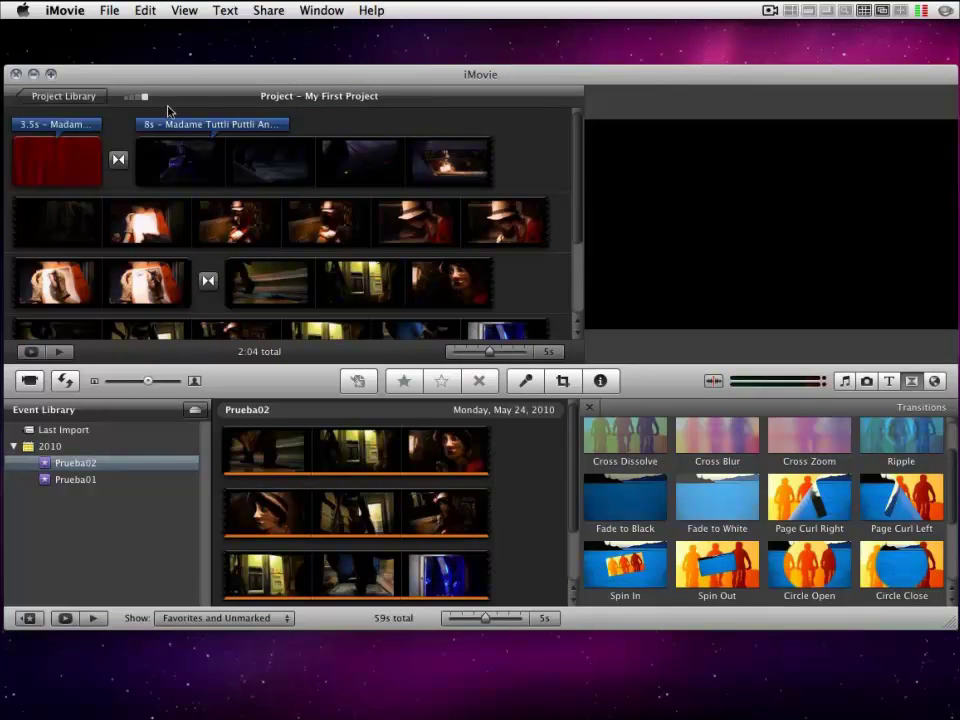
Minimize the project window, open the exported Clase Animacion.m4v in Movist and bring its player window fully into view.
{"action": "left_click", "coordinate": [34, 75]}
{"action": "left_click", "coordinate": [748, 78]}
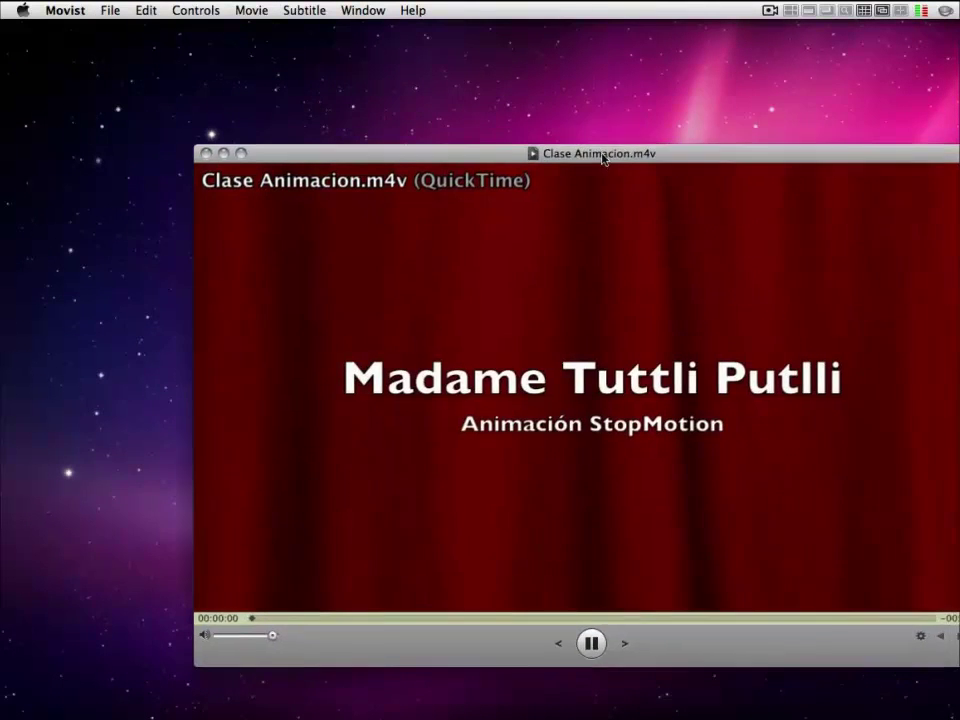
{"action": "left_click_drag", "start_coordinate": [603, 158], "coordinate": [513, 119]}
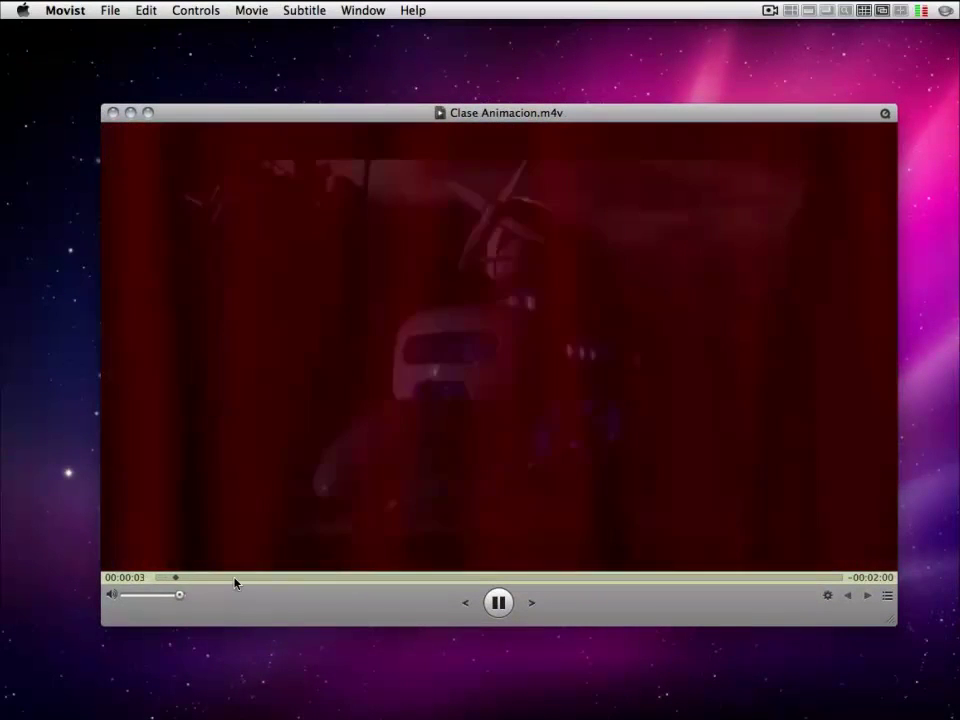
Review the exported movie by skipping to successive points from its beginning to near its end.
{"action": "left_click", "coordinate": [236, 578]}
{"action": "left_click", "coordinate": [298, 578]}
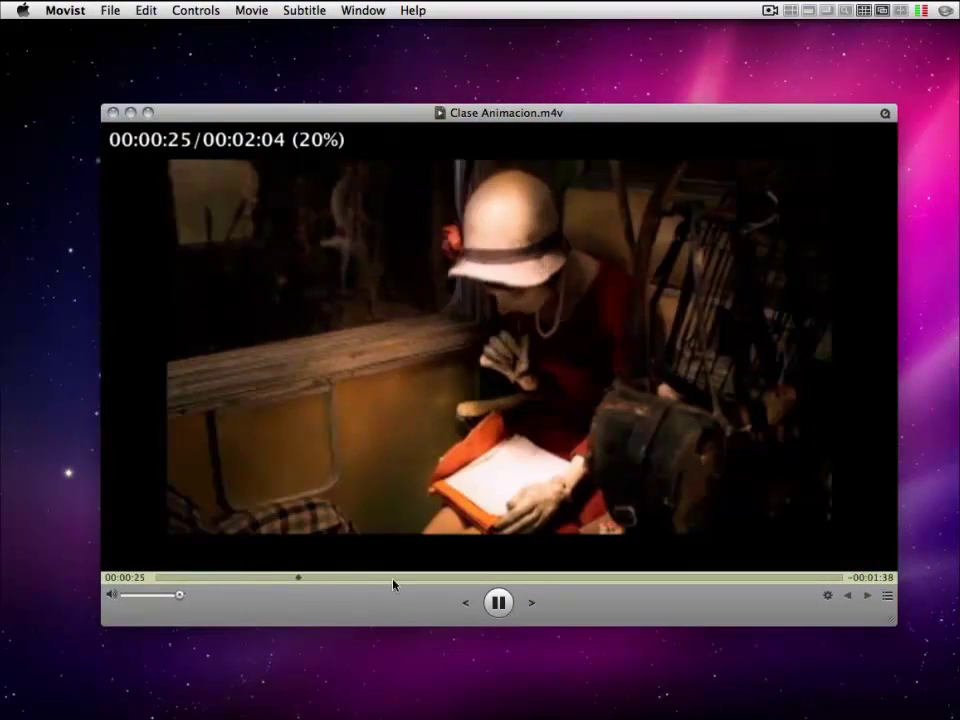
{"action": "left_click", "coordinate": [409, 578]}
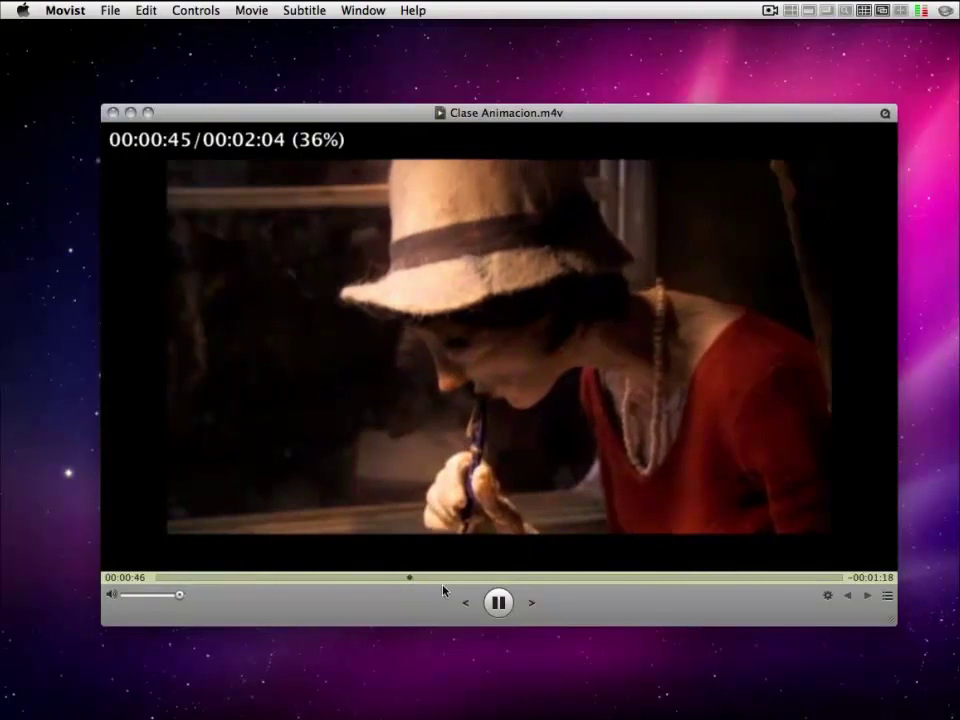
{"action": "left_click", "coordinate": [511, 578]}
{"action": "left_click", "coordinate": [657, 578]}
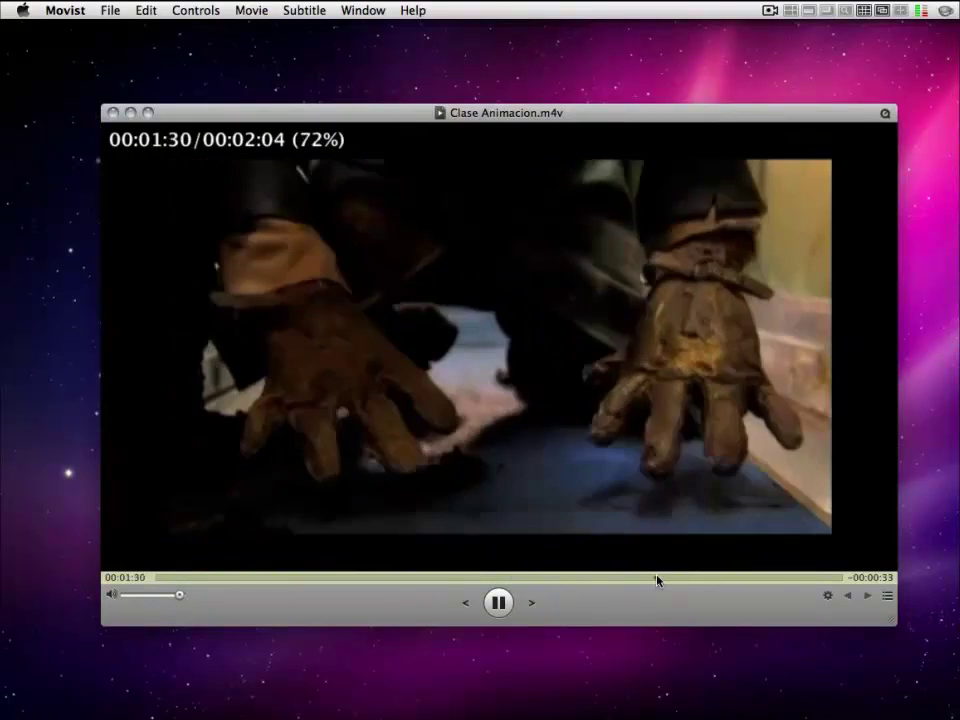
{"action": "scroll", "coordinate": [750, 579], "scroll_direction": "down", "scroll_amount": 1}
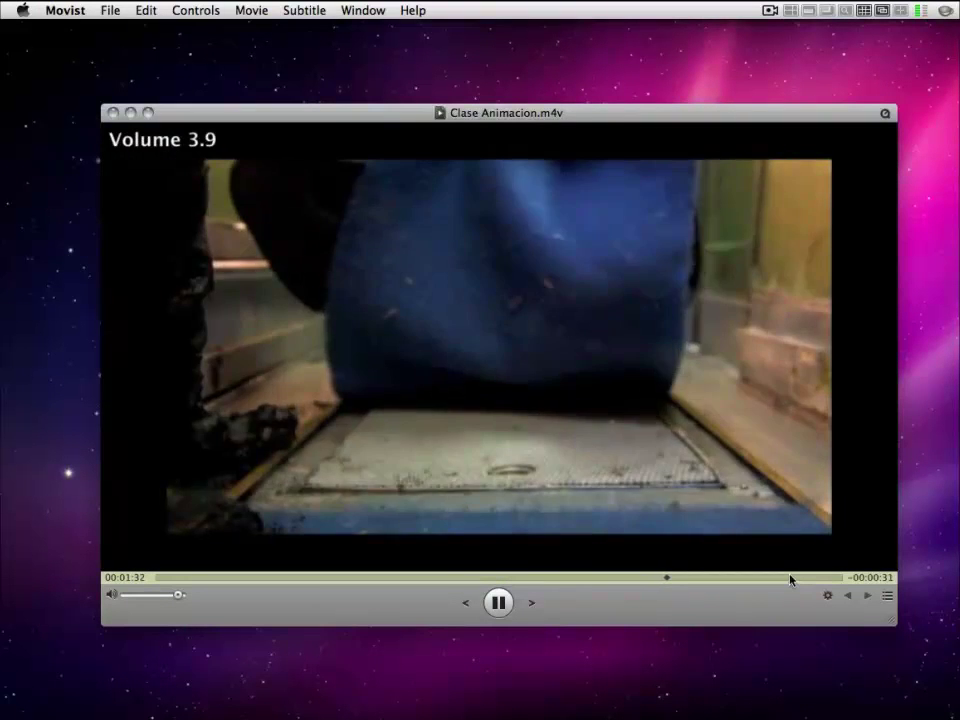
{"action": "left_click", "coordinate": [790, 578]}
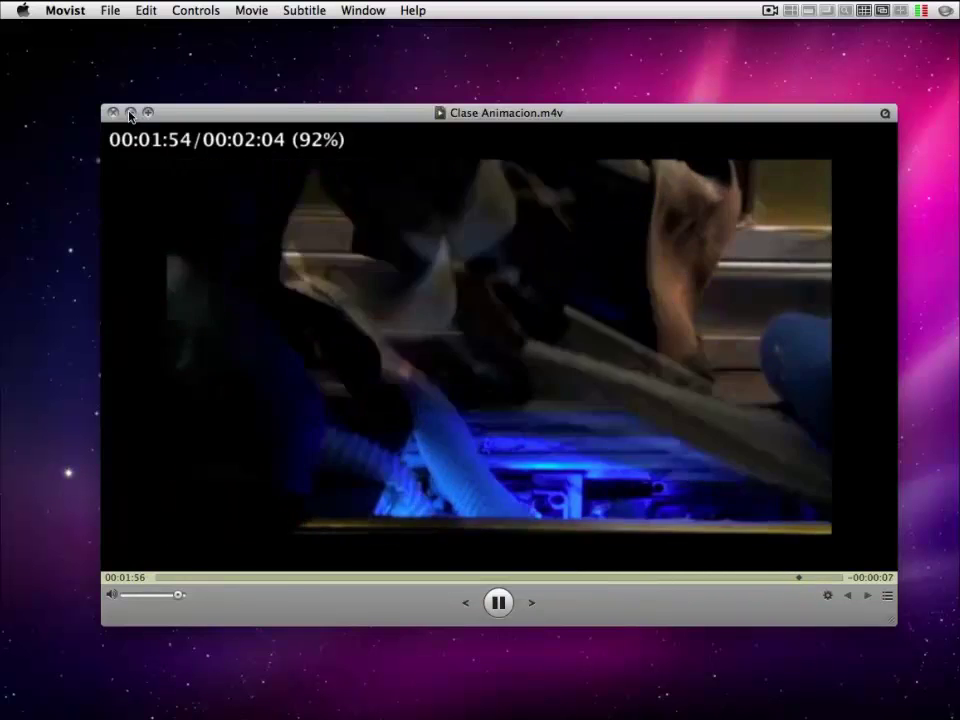